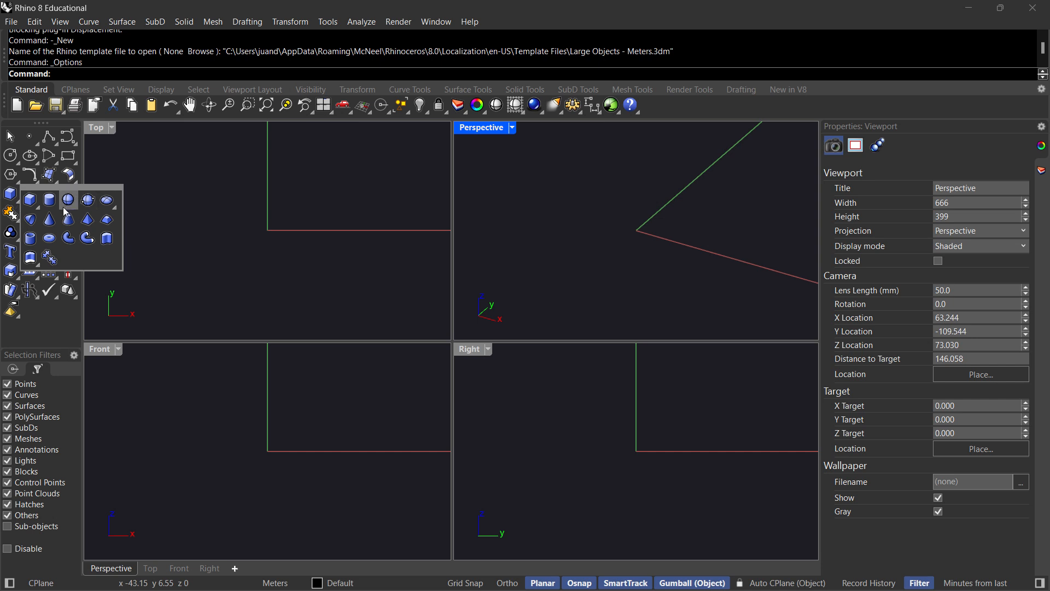
Draw a solid cylinder freehand in the perspective view, with its base centred close to the origin.
click(49, 202)
click(631, 229)
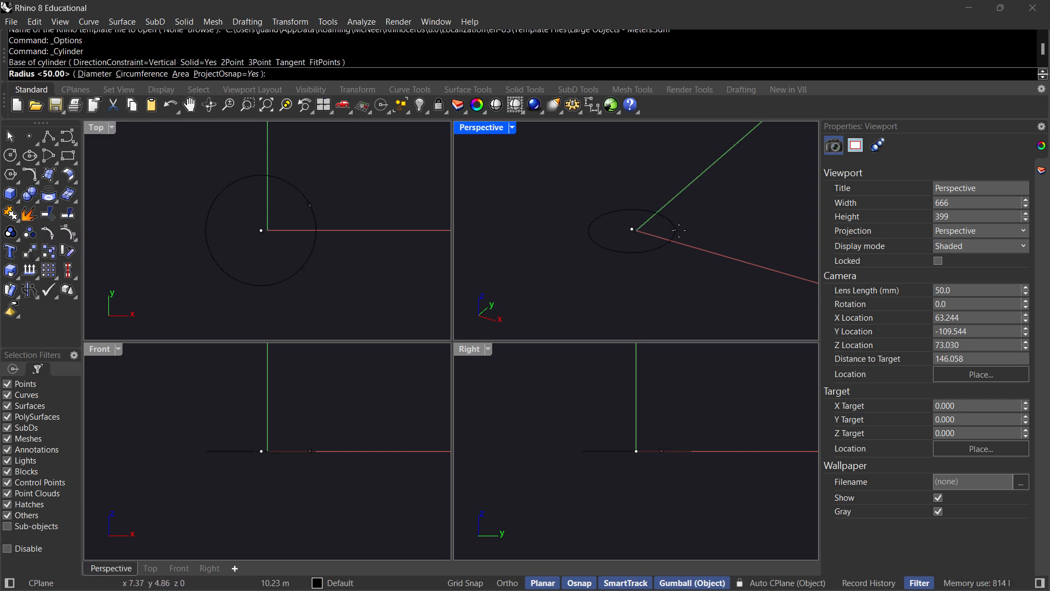
click(704, 231)
click(705, 161)
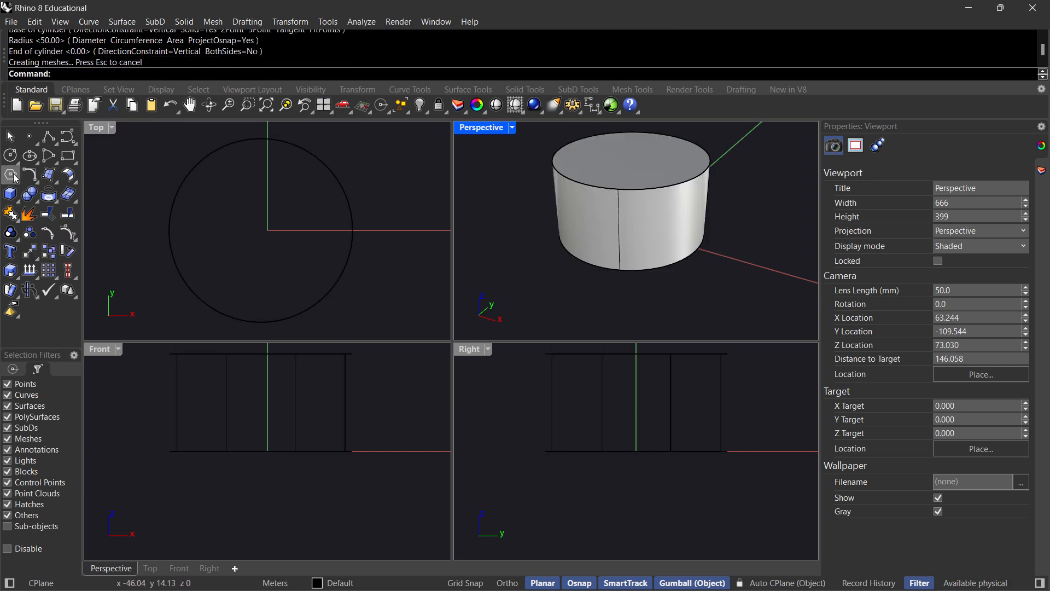
Draw a solid box freehand on the ground plane beside the cylinder, about as tall as the cylinder.
click(10, 193)
scroll(680, 268, down, 4)
click(741, 232)
click(751, 266)
click(775, 221)
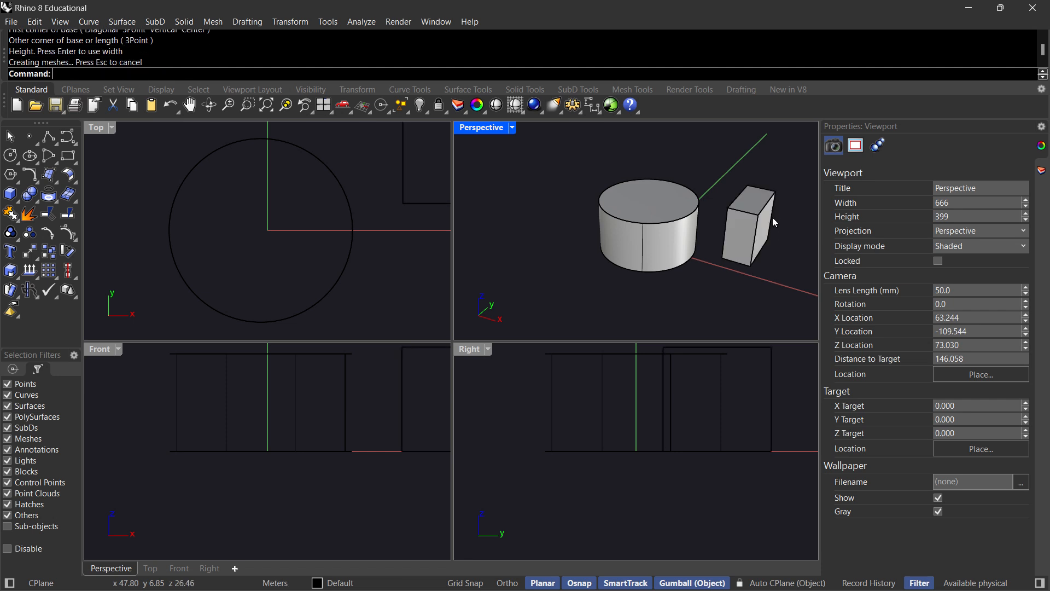
Delete the cylinder and the box beside it.
right_drag(674, 241, 627, 225)
click(16, 200)
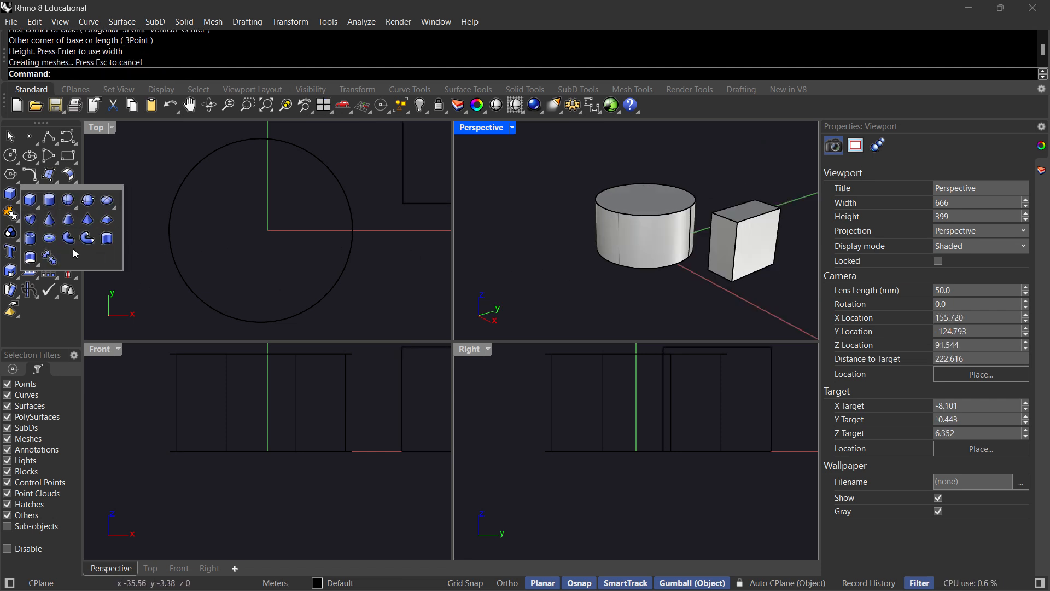
right_drag(642, 214, 652, 233)
shift+right_drag(735, 262, 653, 246)
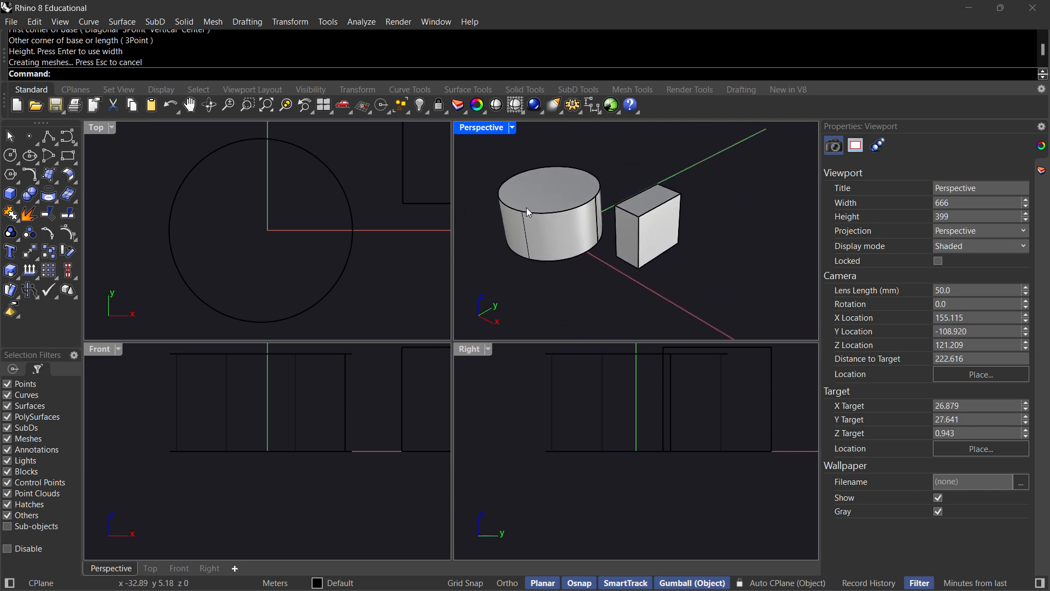
click(529, 212)
key(Delete)
click(648, 225)
key(Delete)
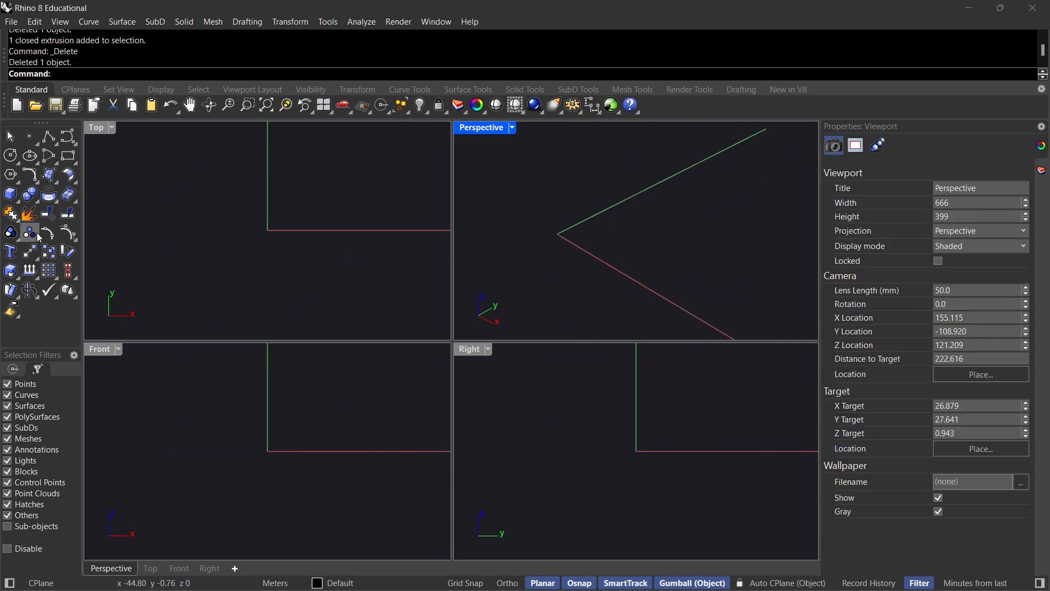
Create a box with its first corner at the origin (0), with length 10, width 10 and height 10 m.
click(9, 193)
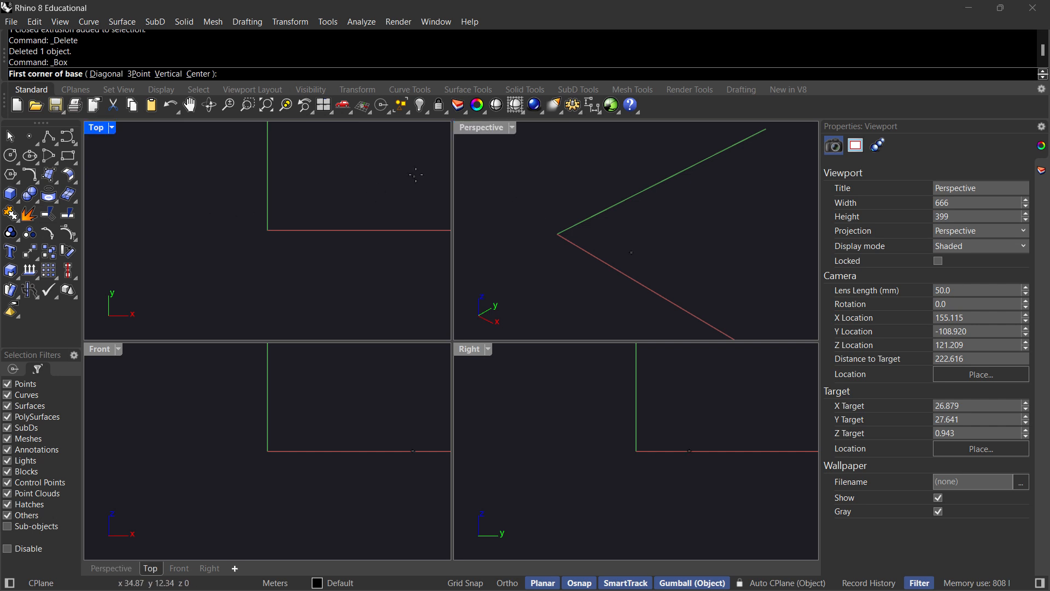
text(0)
key(Return)
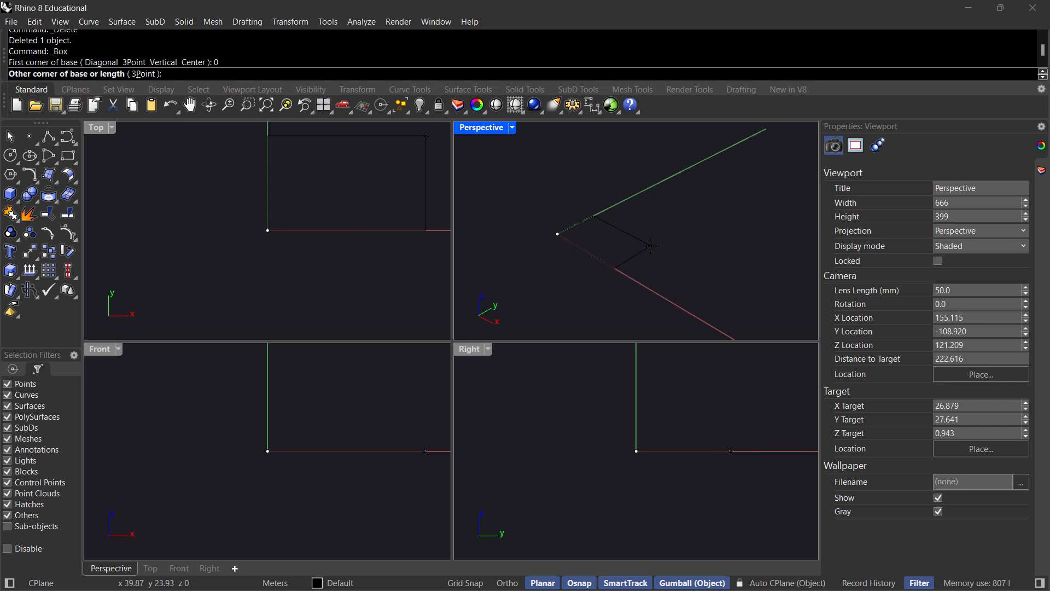
text(0)
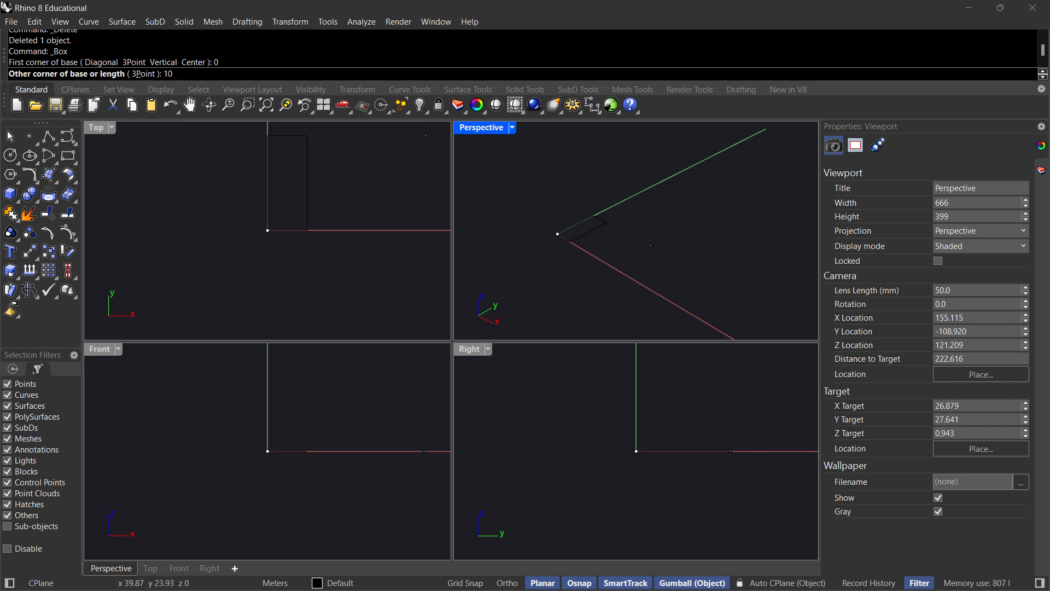
key(Return)
text(10)
key(Return)
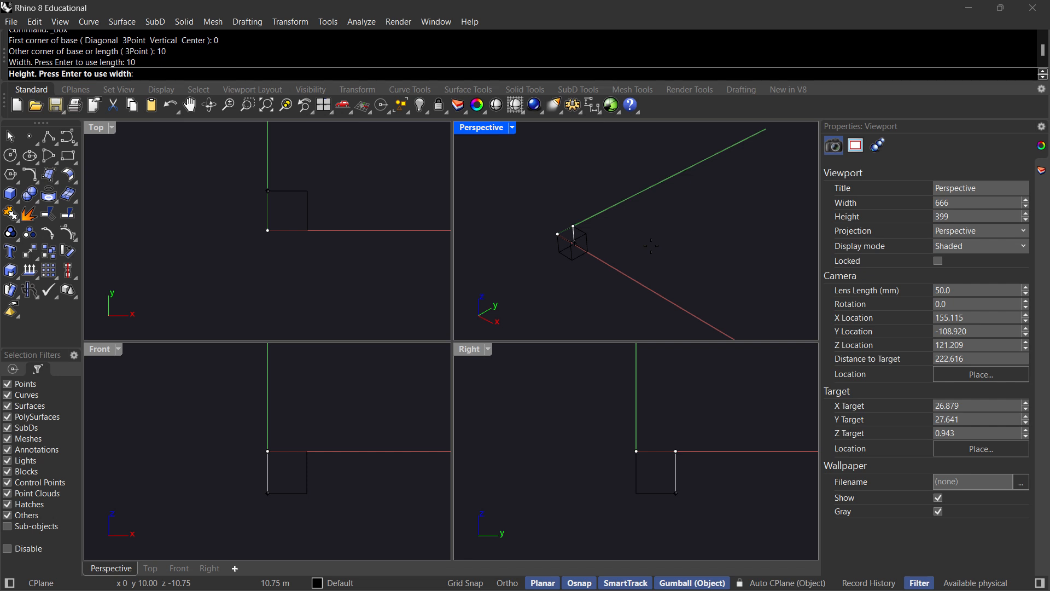
text(10)
key(Return)
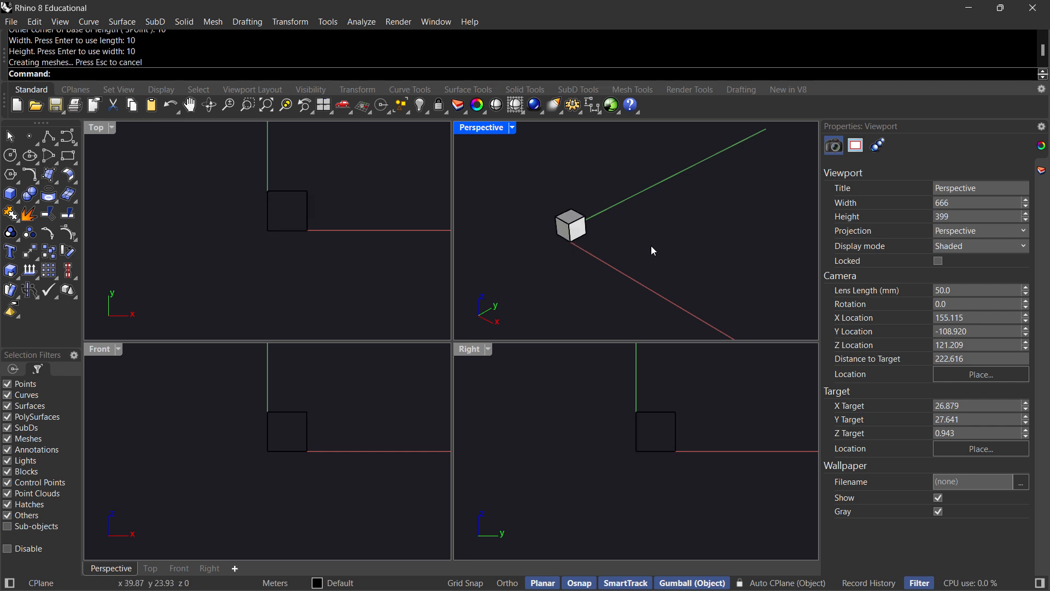
Delete the 10 m box at the origin.
scroll(138, 58, up, 1)
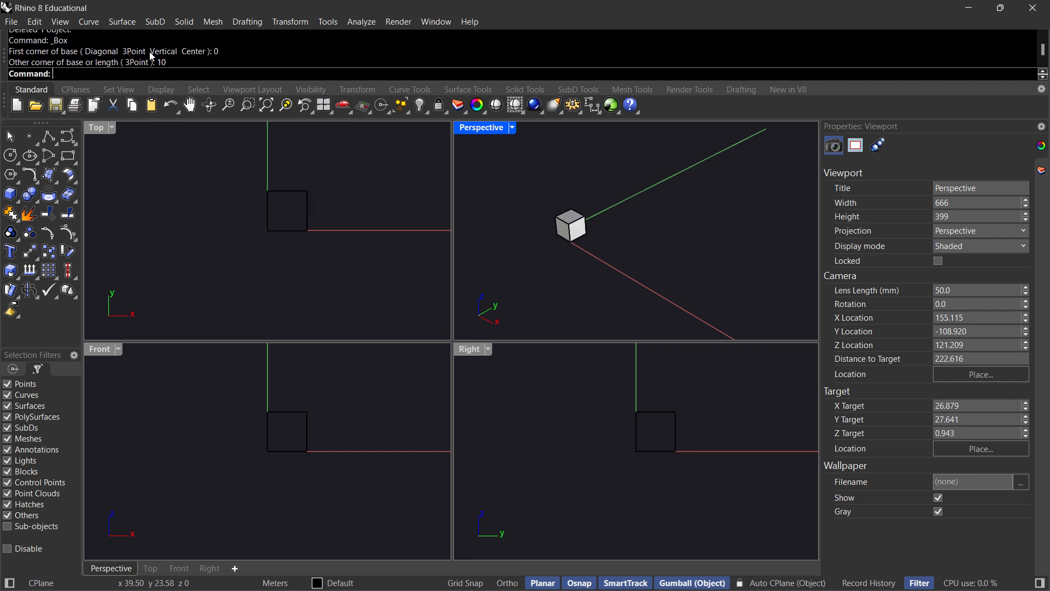
scroll(149, 51, down, 2)
scroll(568, 230, up, 5)
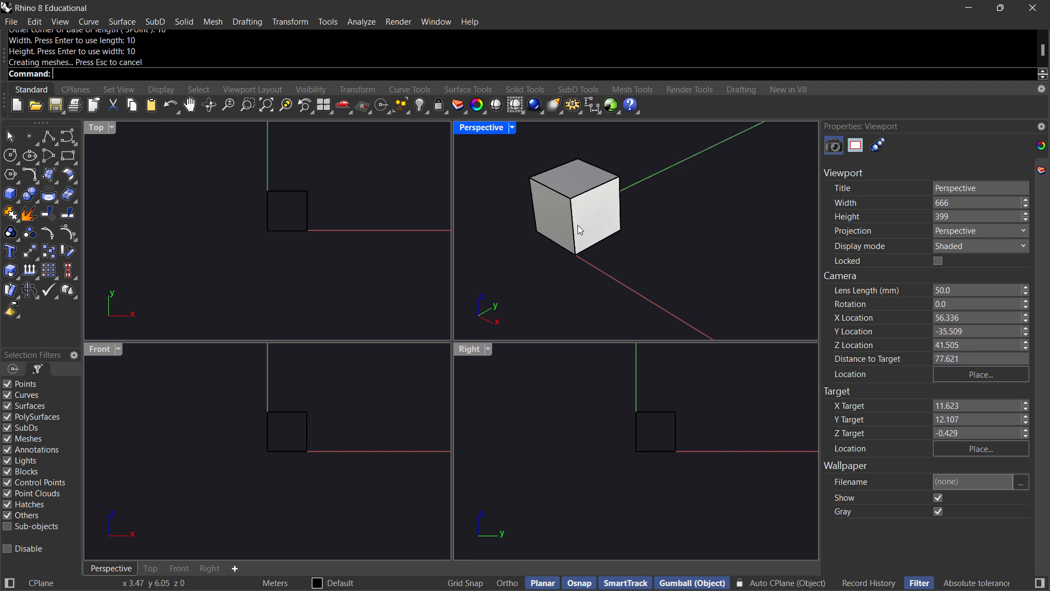
right_drag(579, 226, 609, 267)
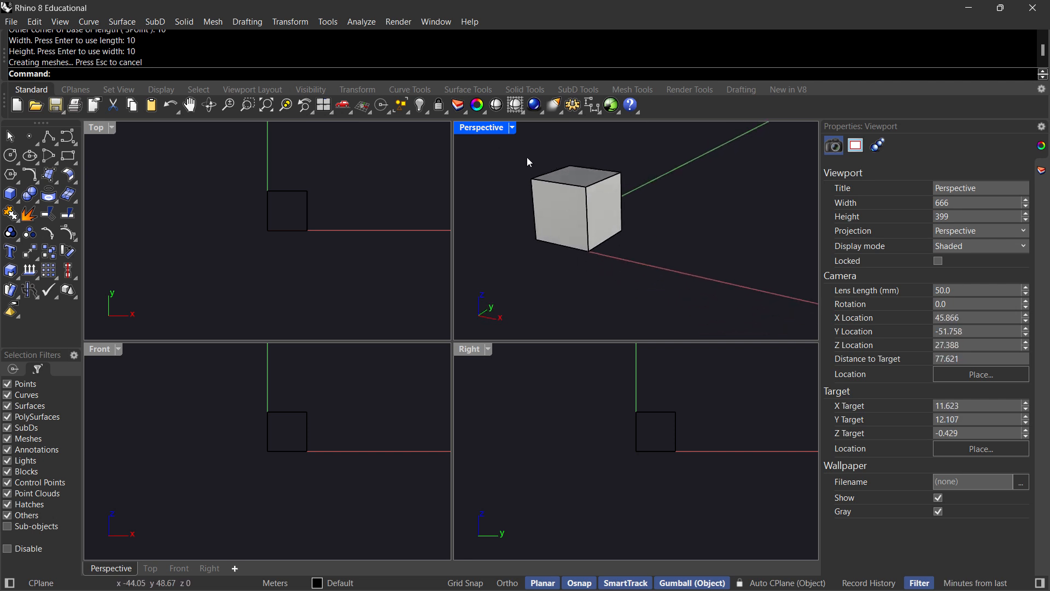
click(623, 238)
key(Delete)
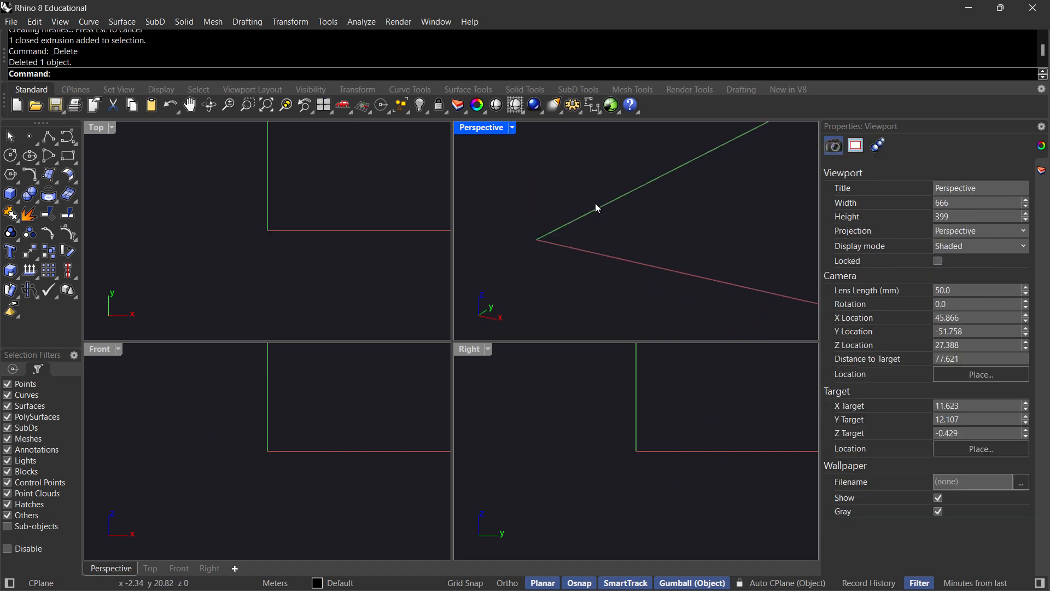
click(47, 135)
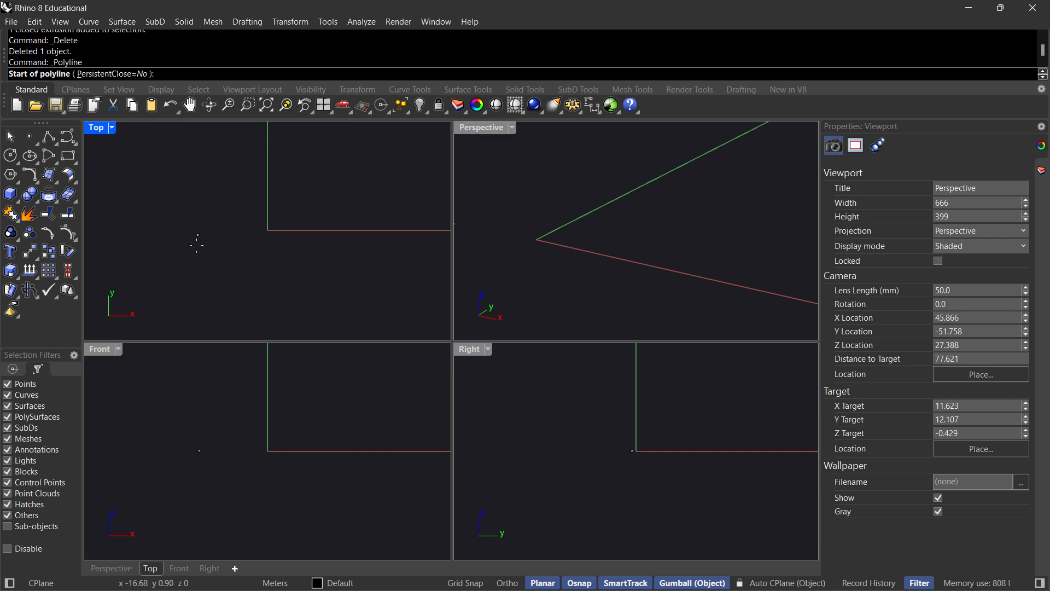
click(69, 156)
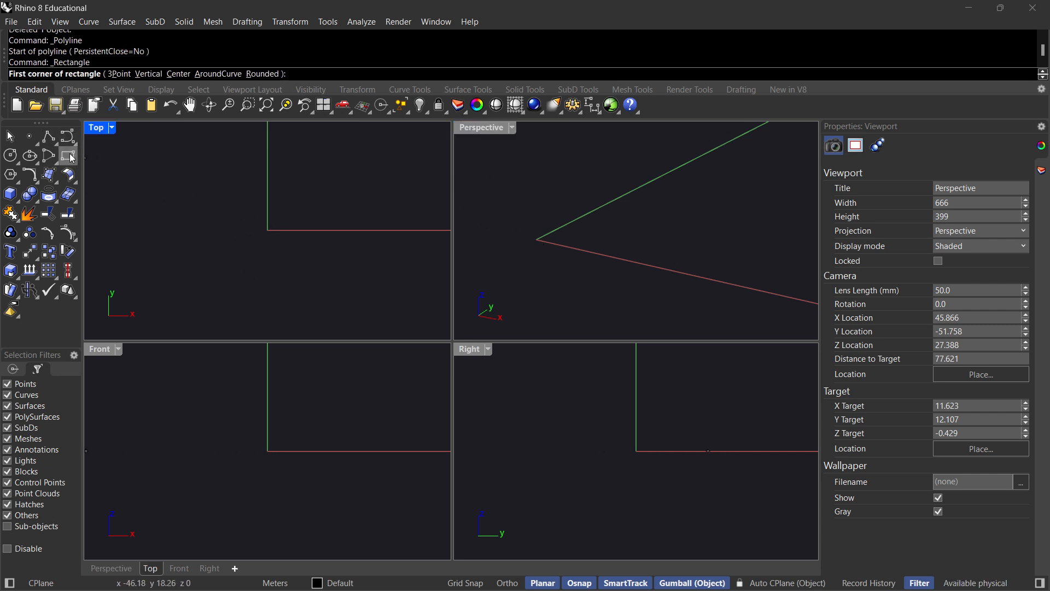
click(76, 160)
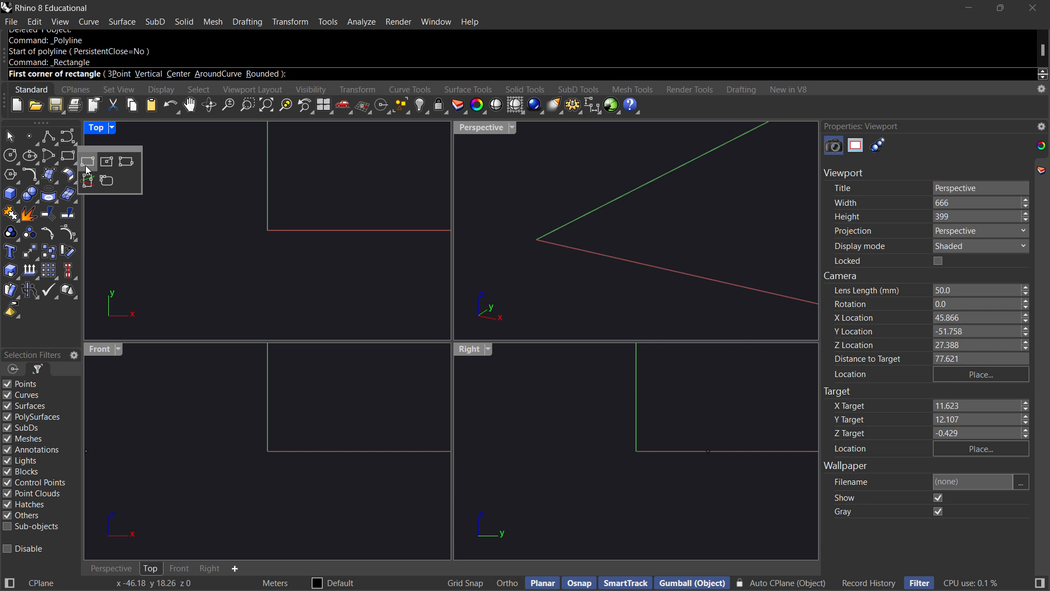
click(27, 158)
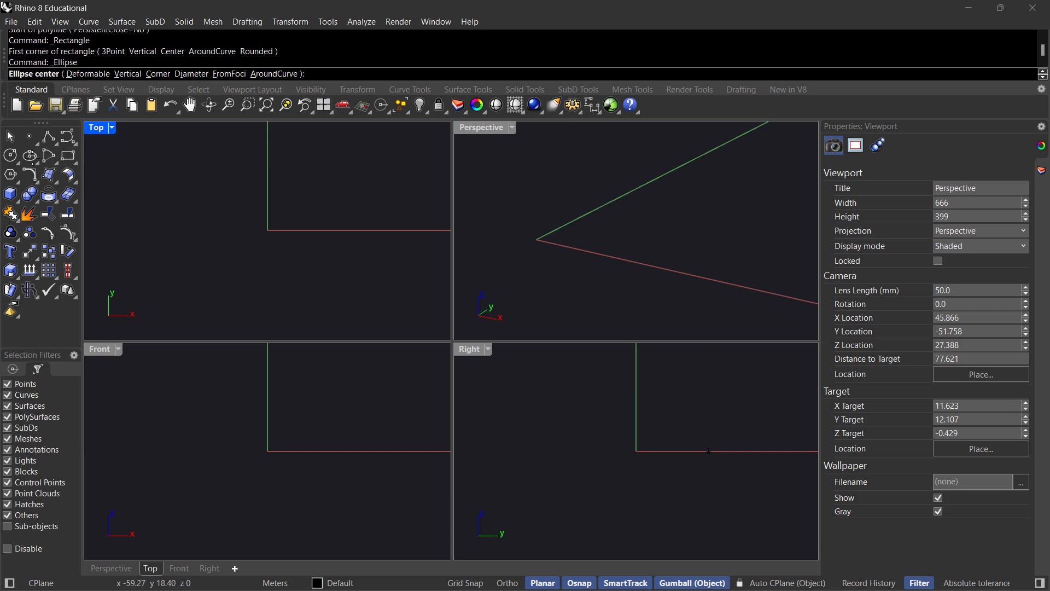
click(11, 156)
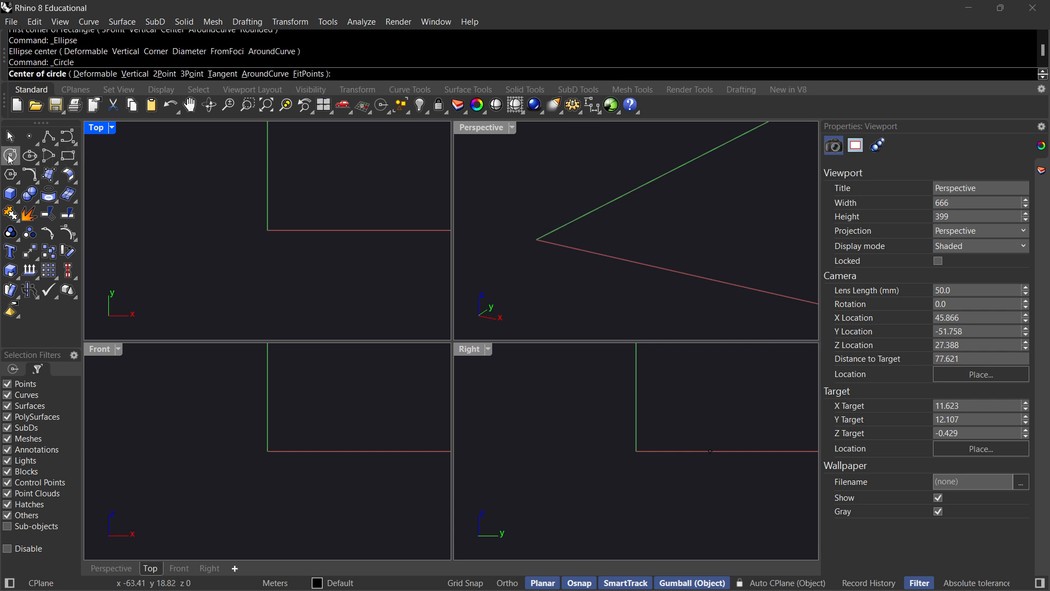
Draw an inscribed three-sided polygon centred at the origin (0), picking its corner freehand in the top view.
click(10, 174)
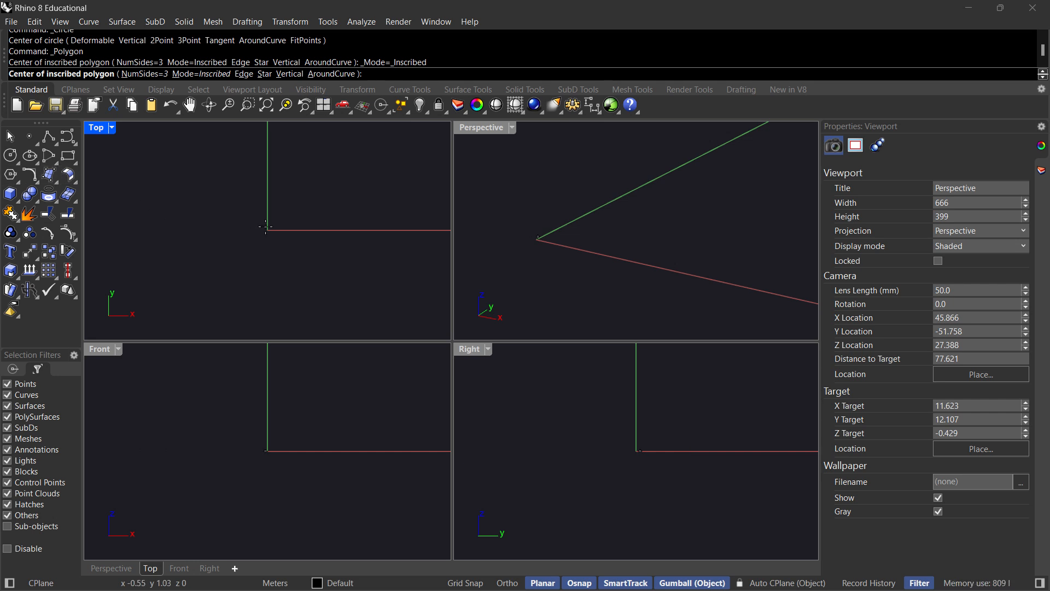
text(0)
key(Return)
click(321, 208)
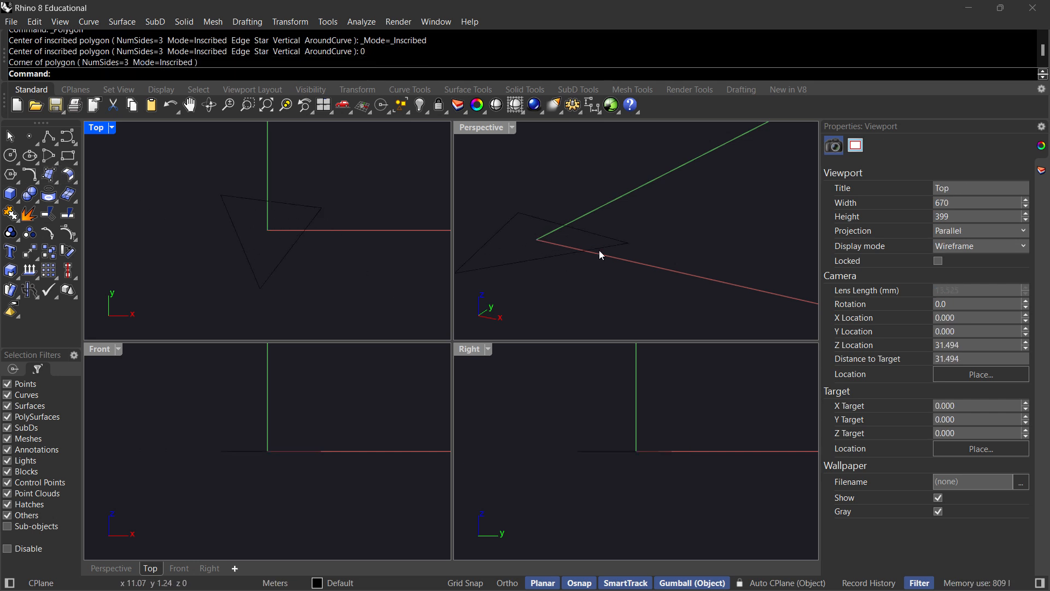
Assign the triangular curve to Layer 05.
click(569, 252)
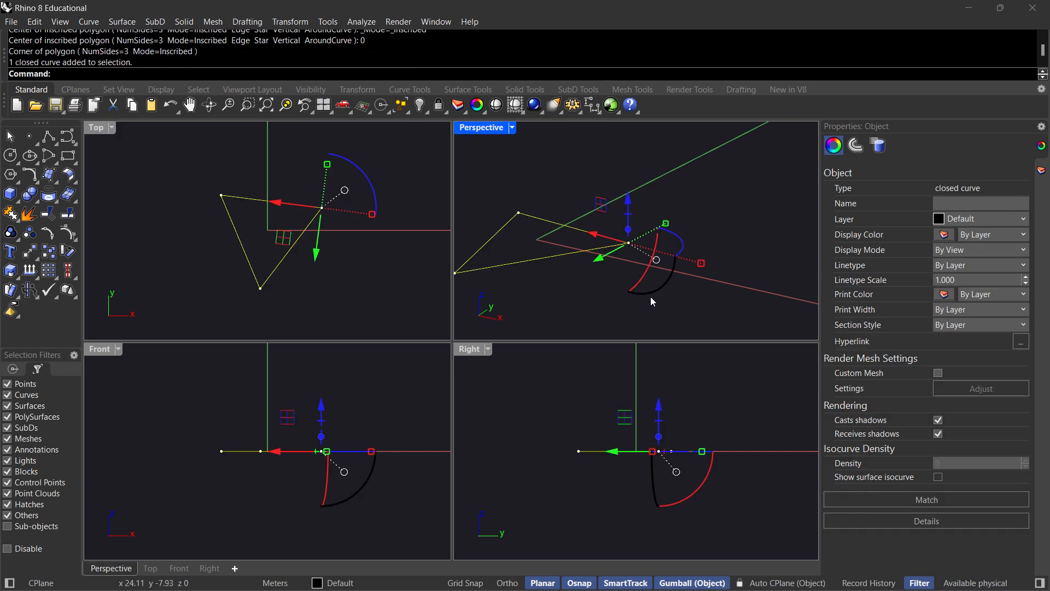
click(984, 219)
click(985, 310)
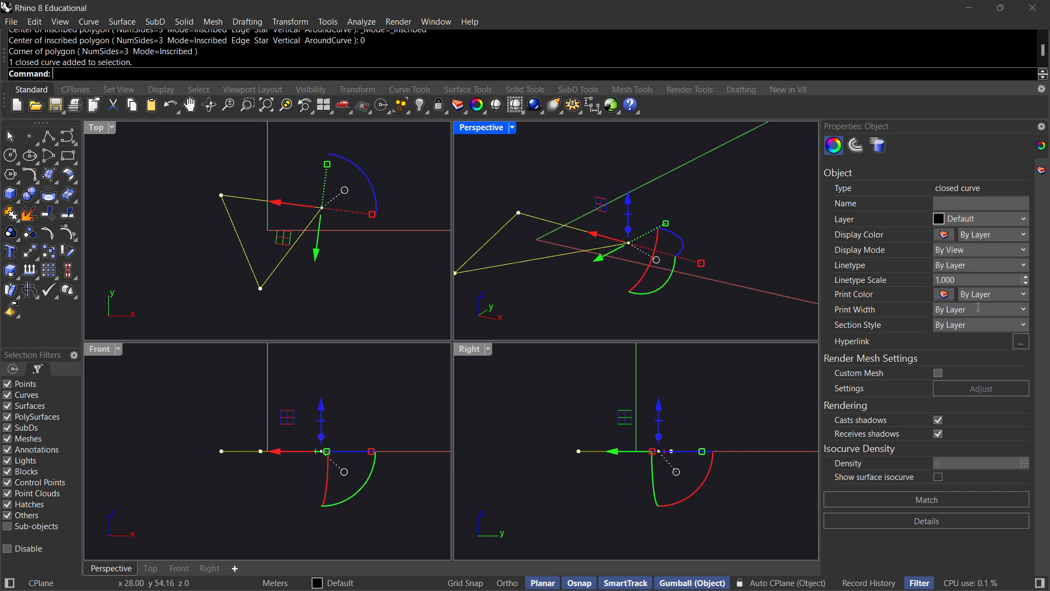
click(688, 291)
Maximize the Perspective viewport and select the triangular curve.
right_drag(589, 280, 554, 251)
double_click(485, 128)
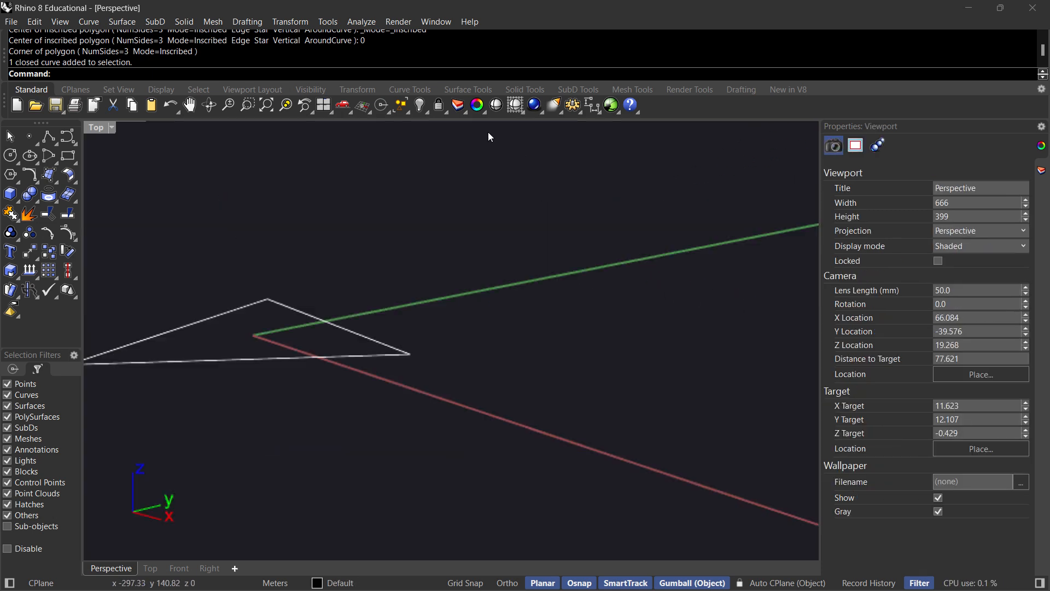
right_drag(474, 274, 655, 354)
click(580, 309)
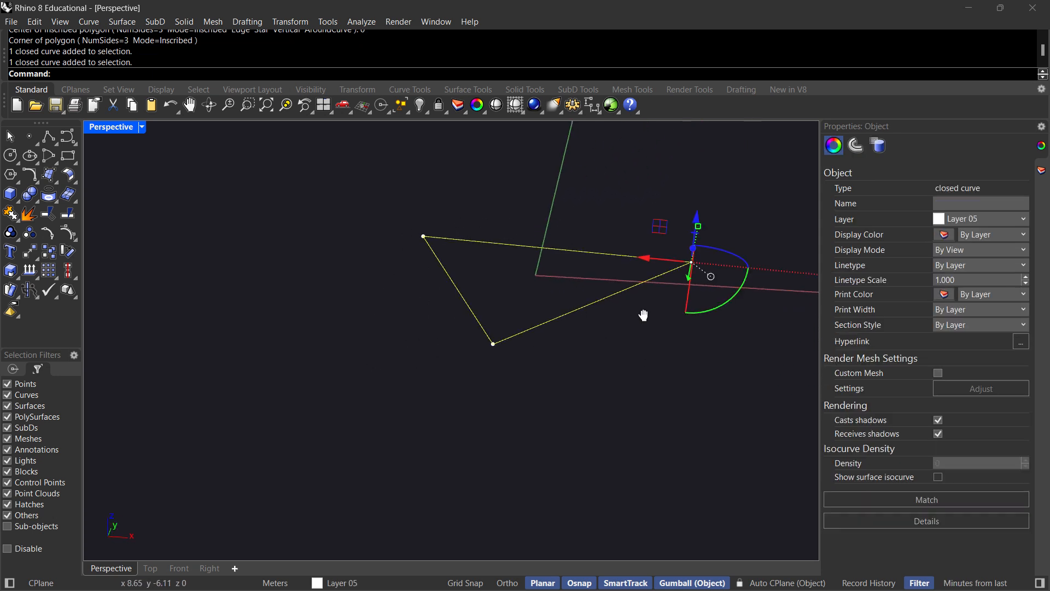
right_drag(645, 312, 575, 390)
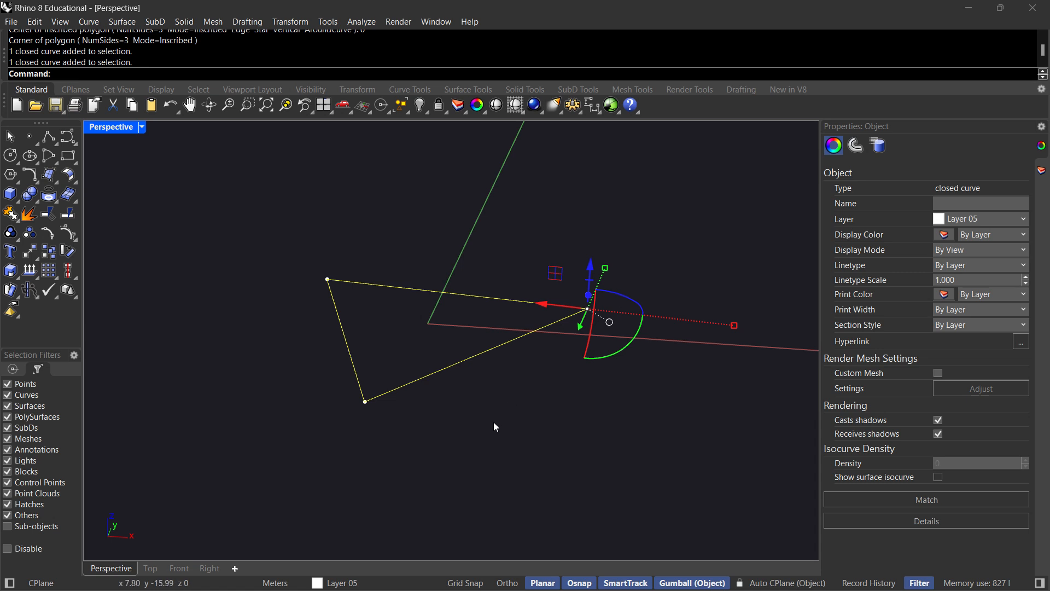
right_drag(494, 426, 469, 393)
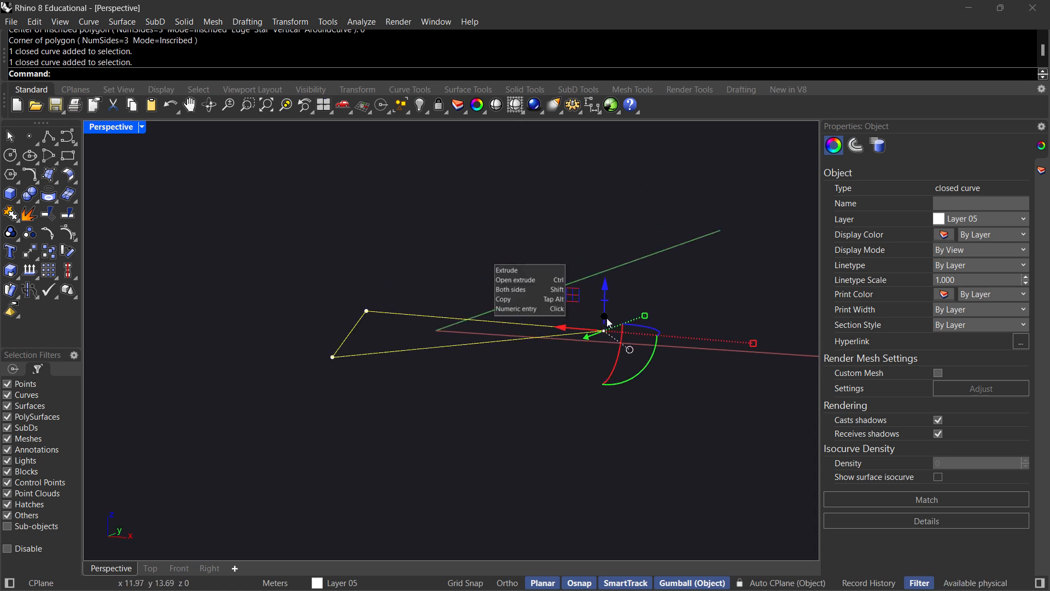
Try extruding the triangle vertically by eye with the gumball, and undo the extrusion.
drag(607, 319, 609, 187)
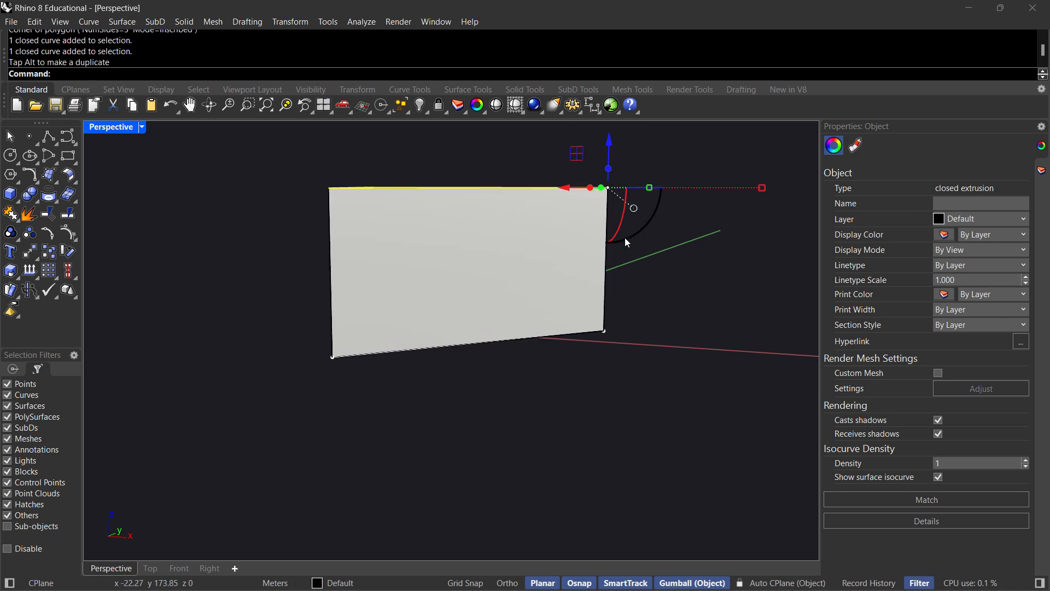
right_drag(625, 239, 597, 271)
key(ctrl+z)
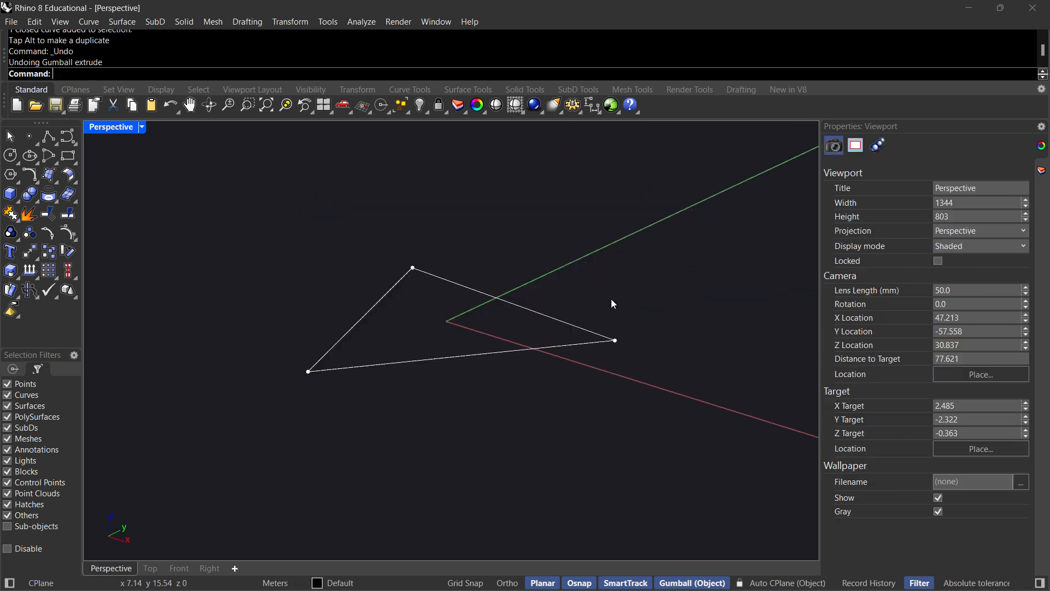
Extrude the triangular curve vertically by exactly 3 m with the gumball to make a solid.
click(584, 340)
click(617, 327)
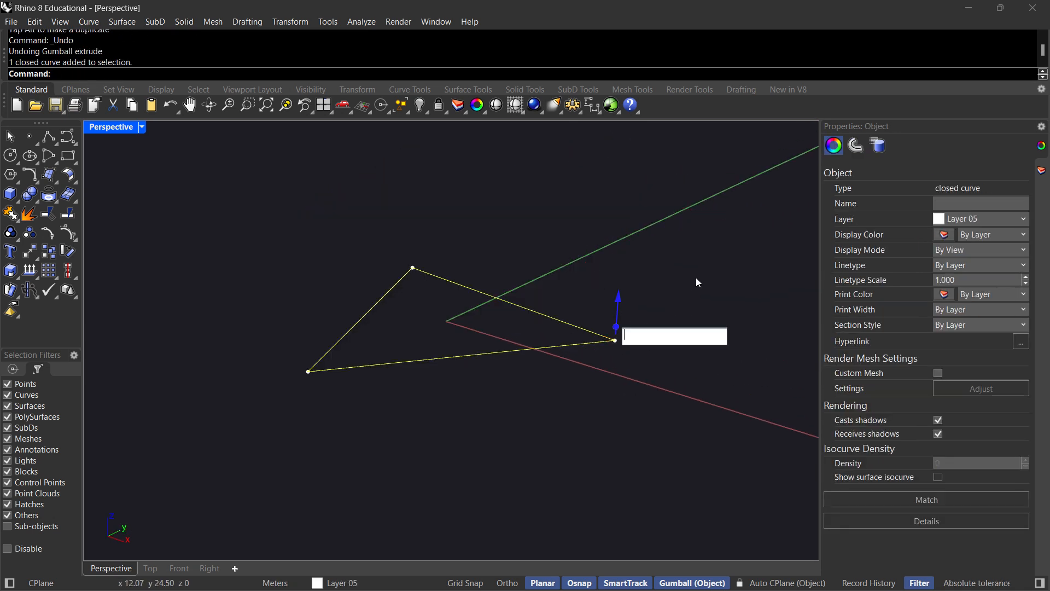
text(3)
key(Return)
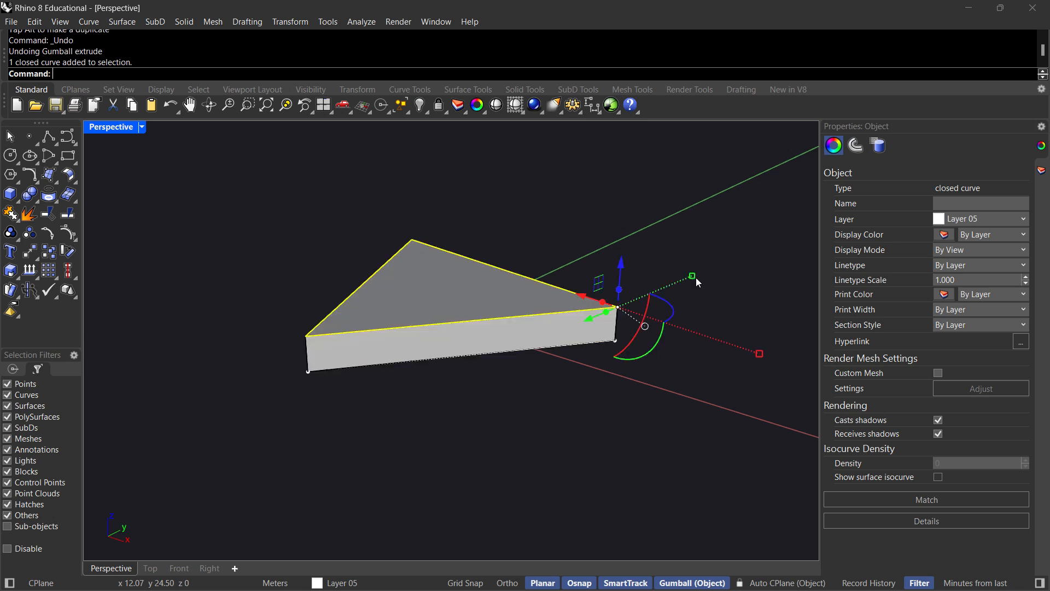
key(Escape)
right_drag(428, 364, 360, 363)
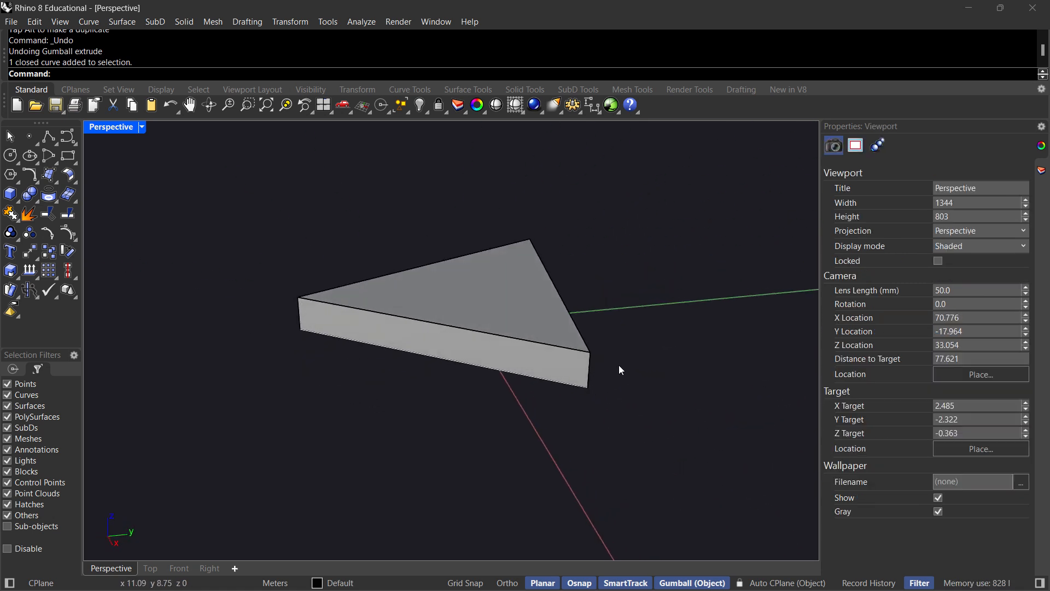
click(490, 305)
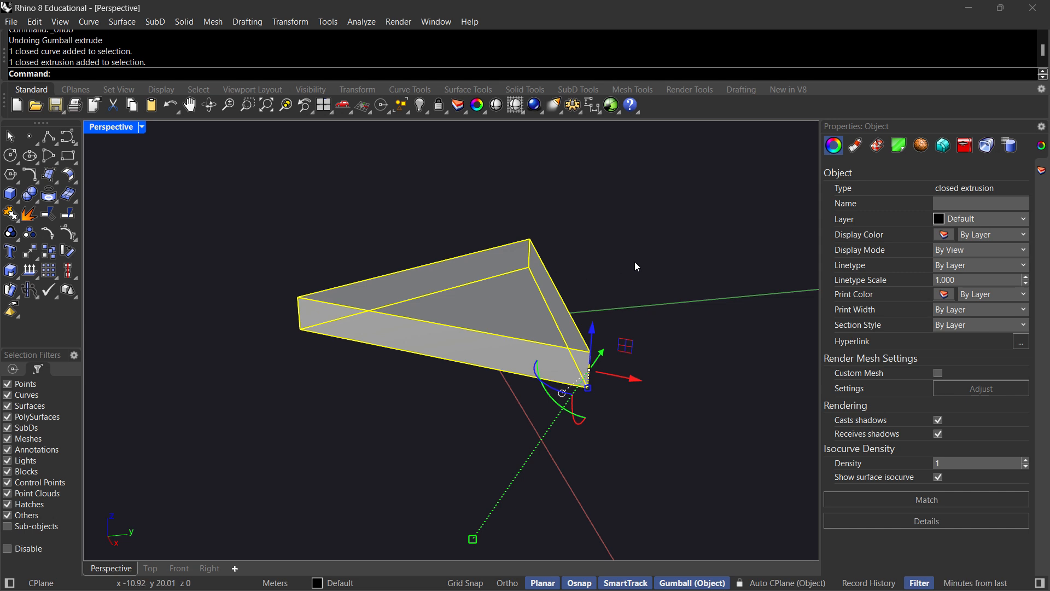
click(646, 277)
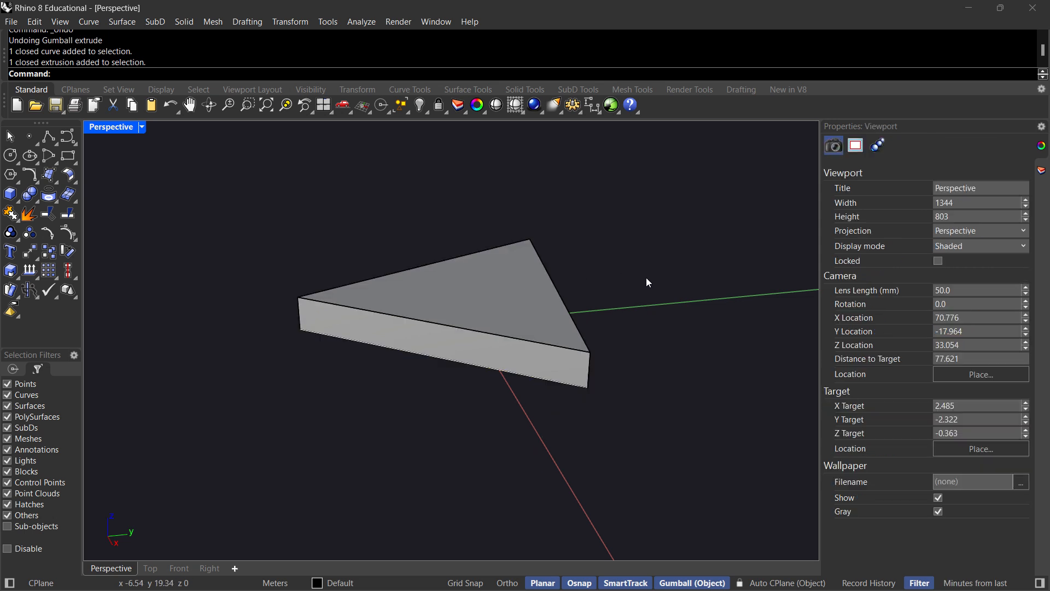
Delete the triangular solid and its base curve.
click(476, 303)
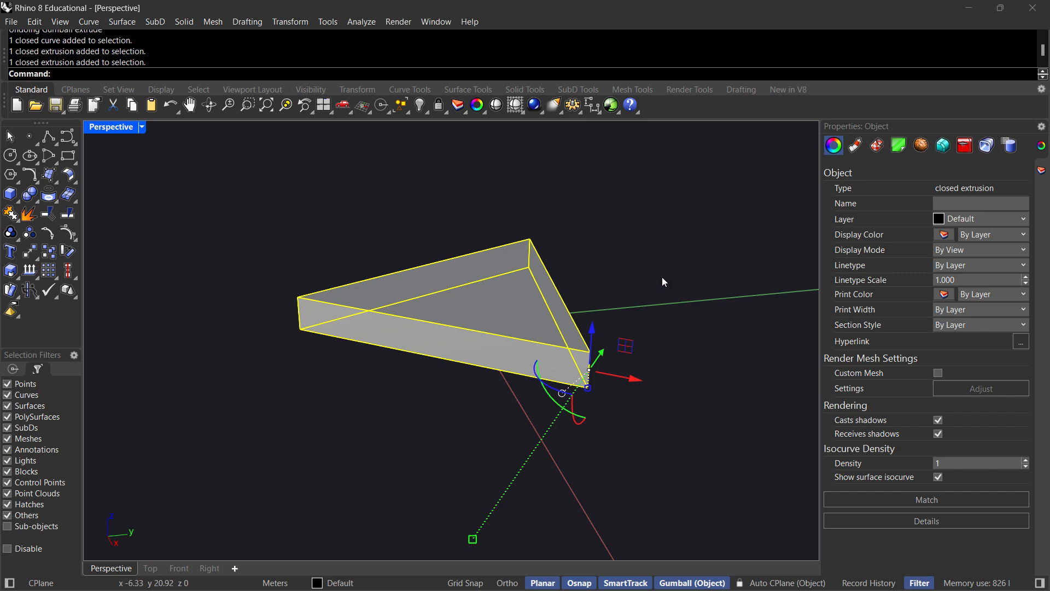
key(Delete)
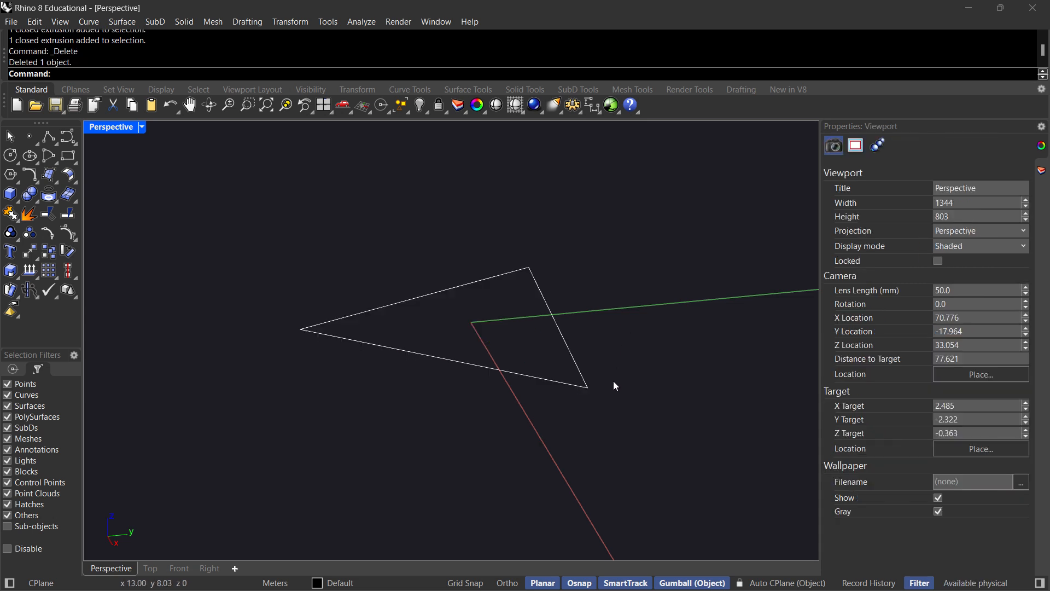
click(578, 368)
key(Delete)
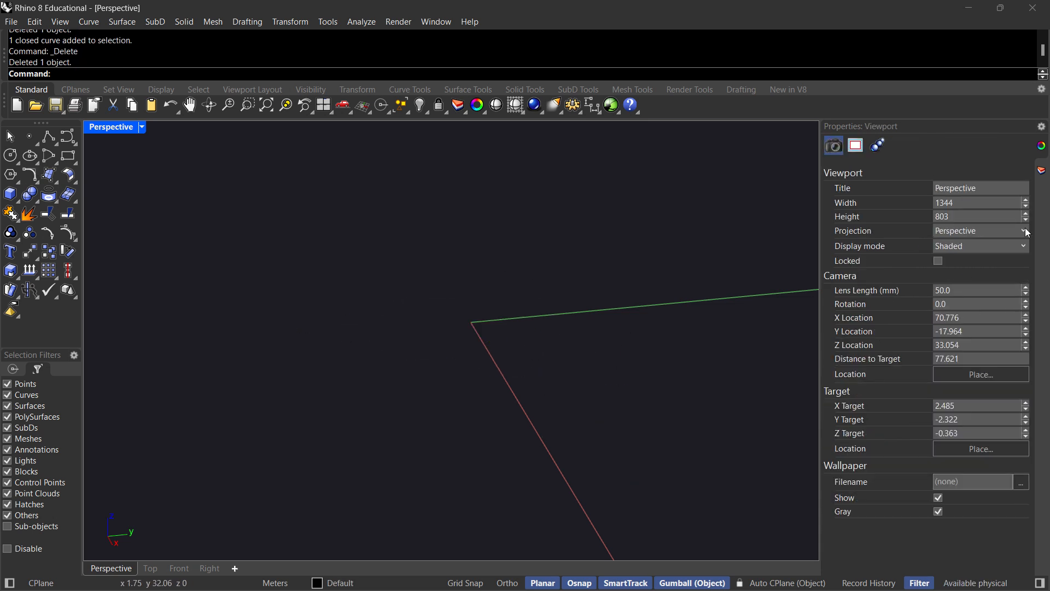
Make Layer 05 the current layer and start a polyline at the origin with a 10 m segment in the negative X direction.
click(1041, 170)
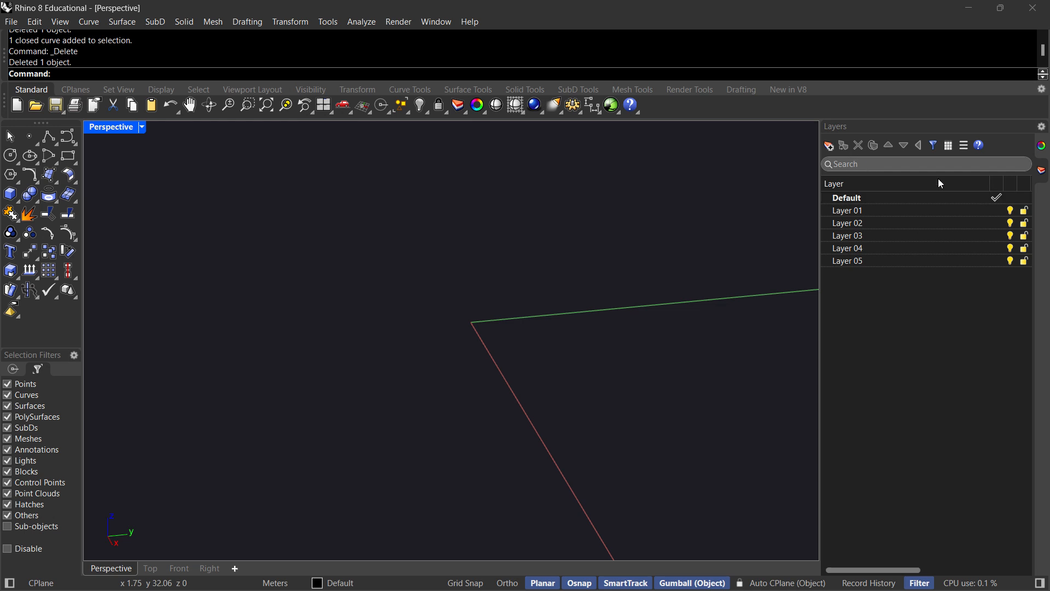
click(997, 261)
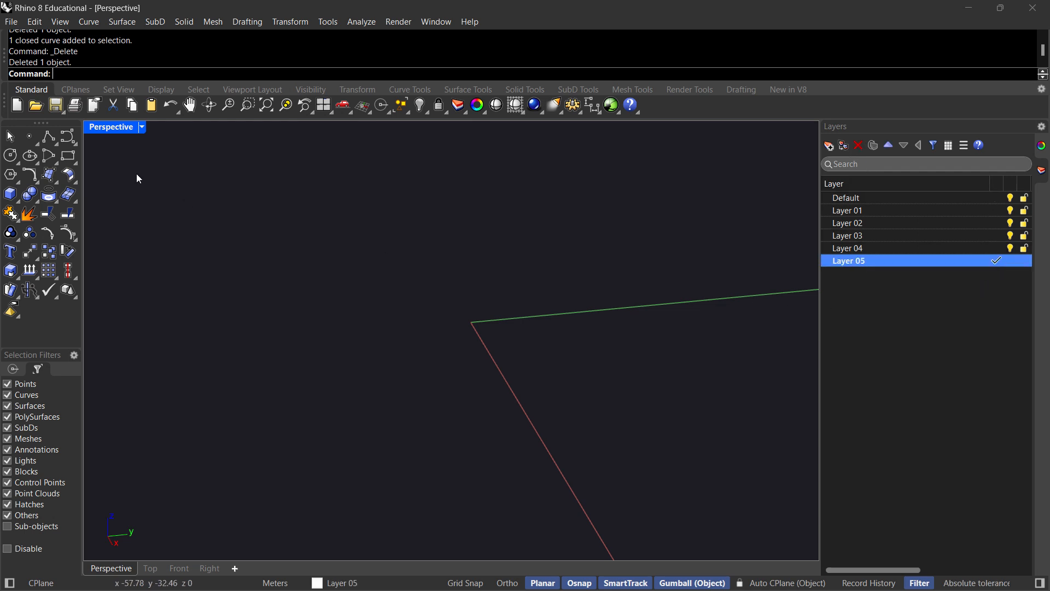
click(49, 136)
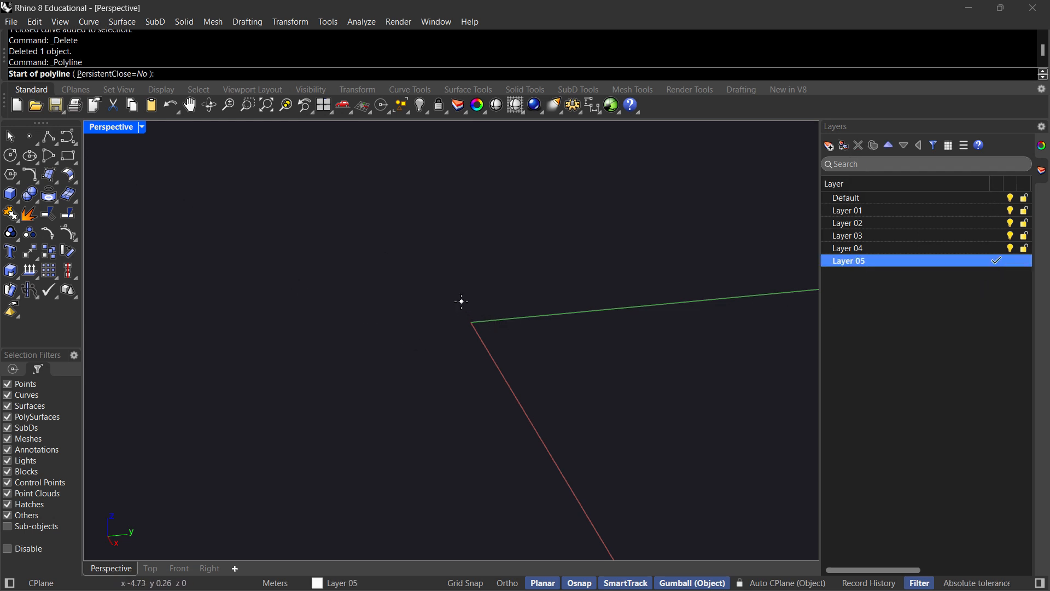
click(470, 322)
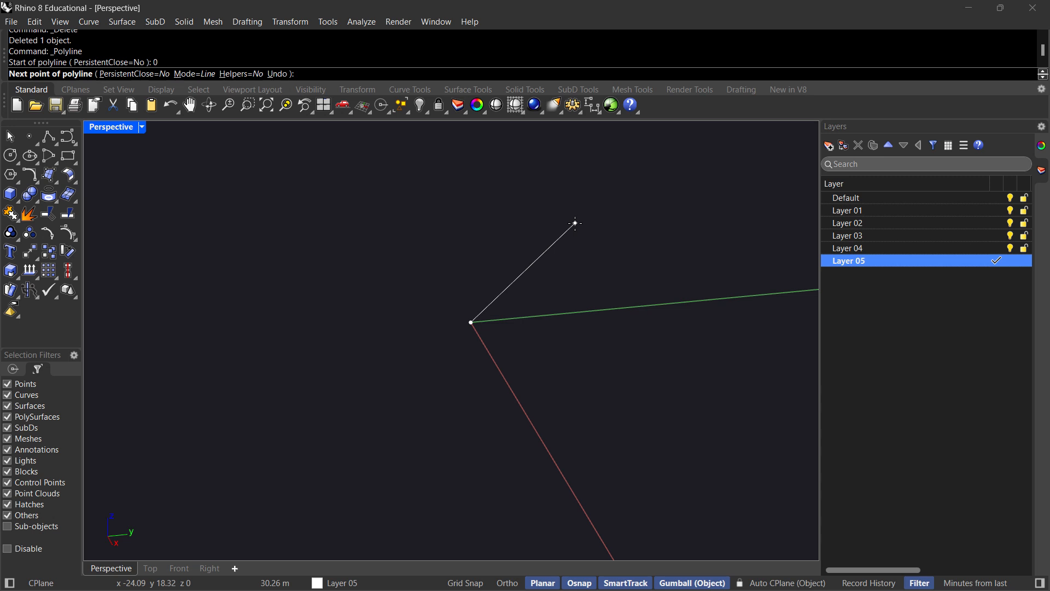
text(10)
key(F8)
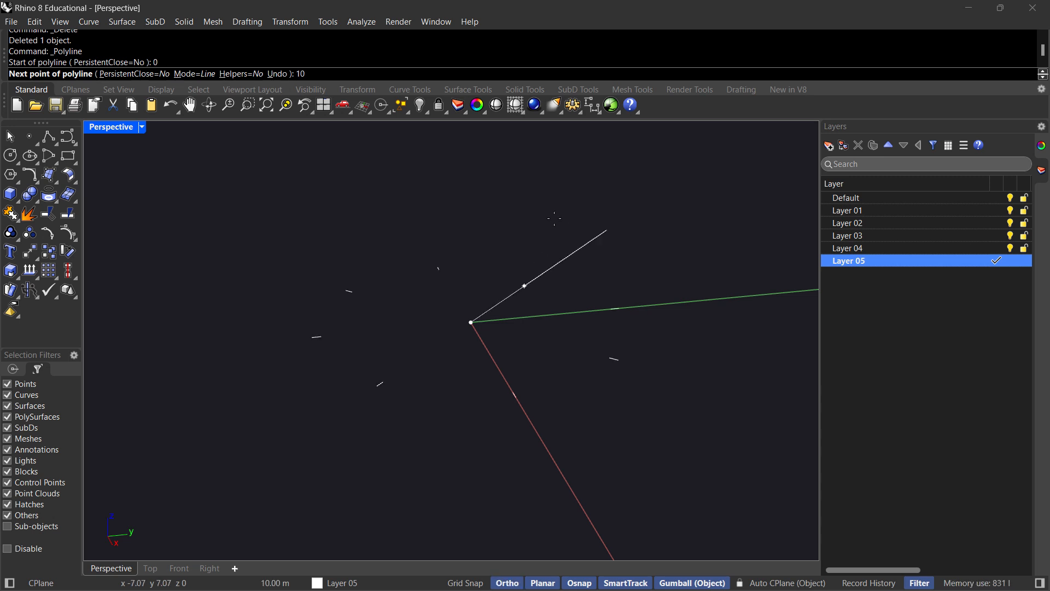
key(Return)
click(442, 206)
key(F8)
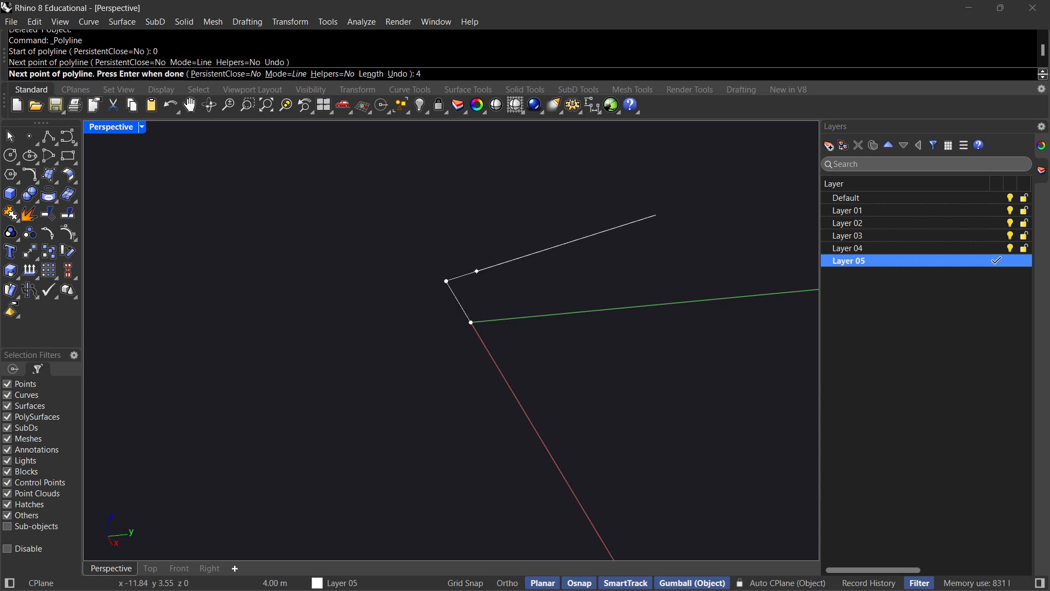
Add a long diagonal segment, a 20 m segment and a 10 m segment, closing the polyline at the origin.
click(625, 175)
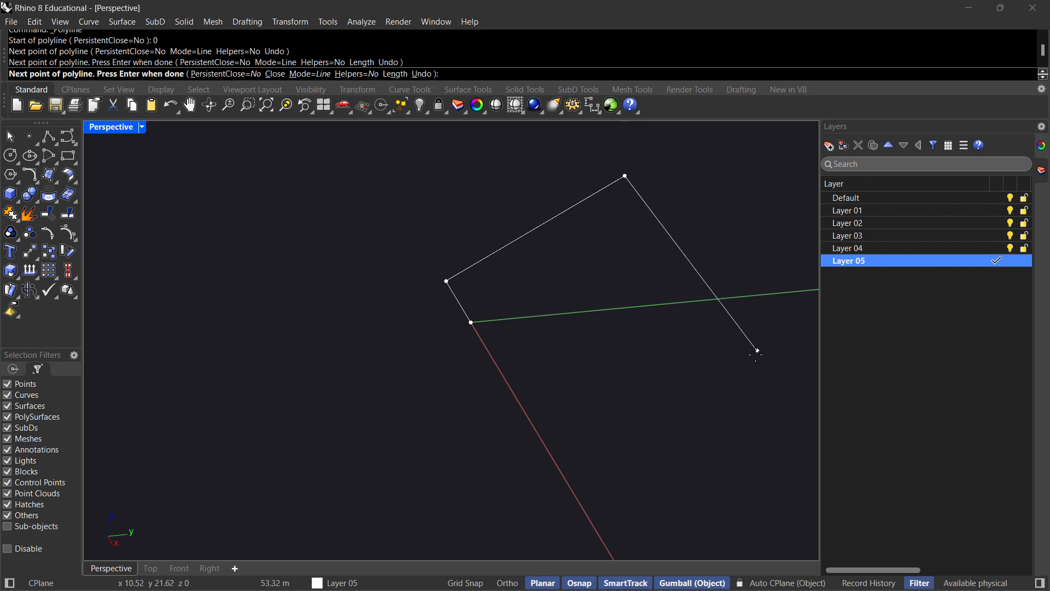
text(20)
key(Return)
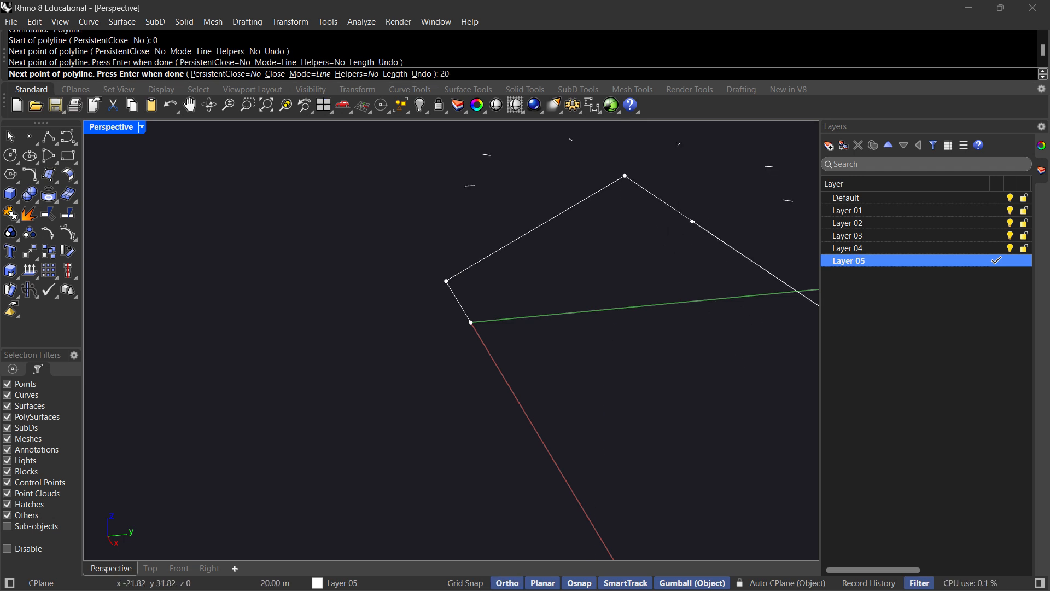
click(692, 221)
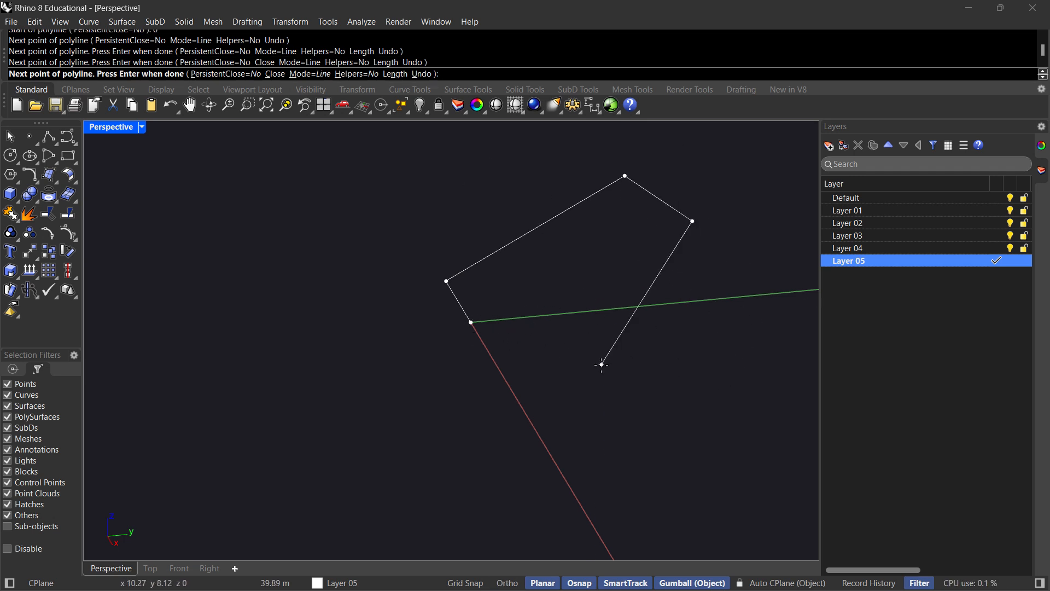
text(10)
key(F8)
key(Return)
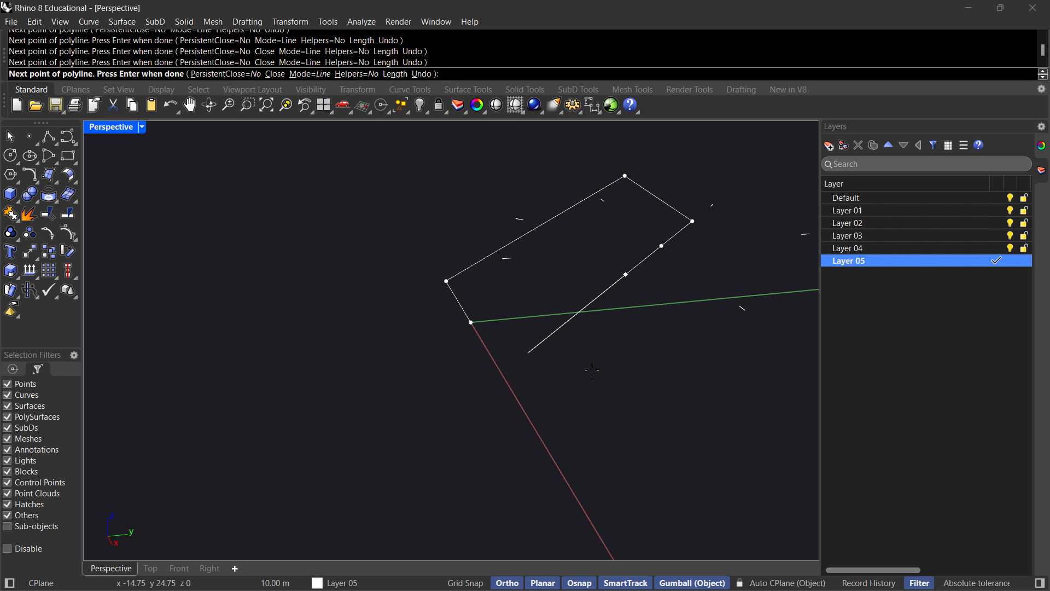
key(F8)
click(471, 323)
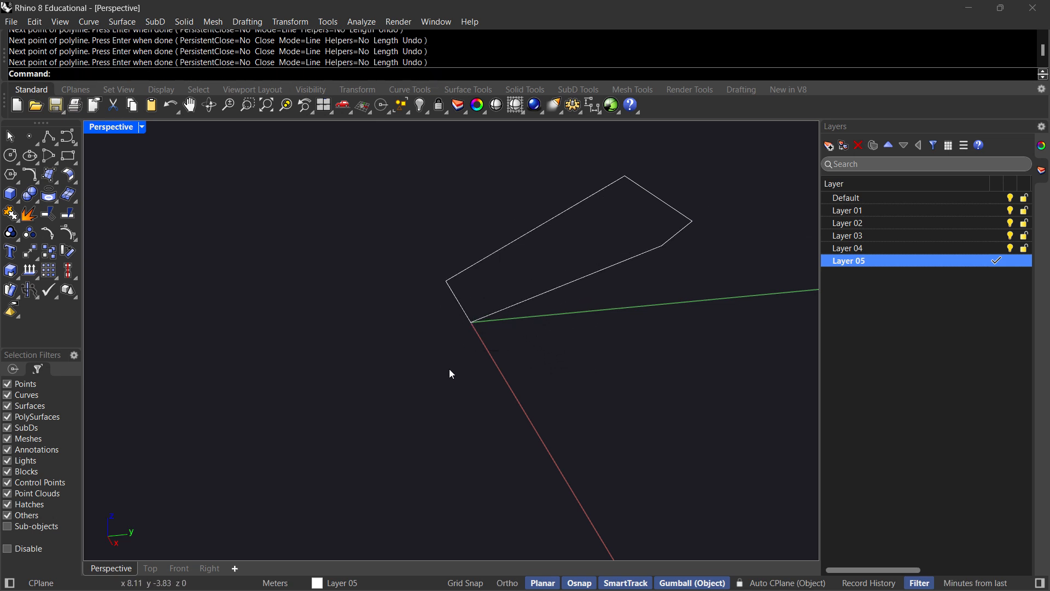
Move the closed five-sided polyline away from the origin in the negative X direction in the Top view.
right_drag(548, 296, 415, 322)
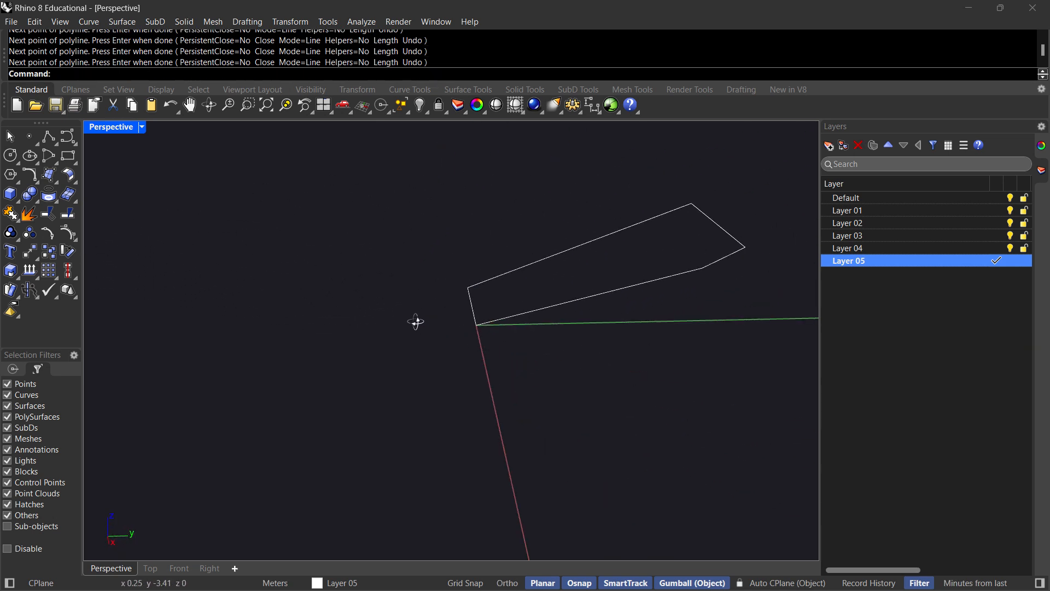
click(151, 567)
scroll(361, 375, down, 4)
click(402, 334)
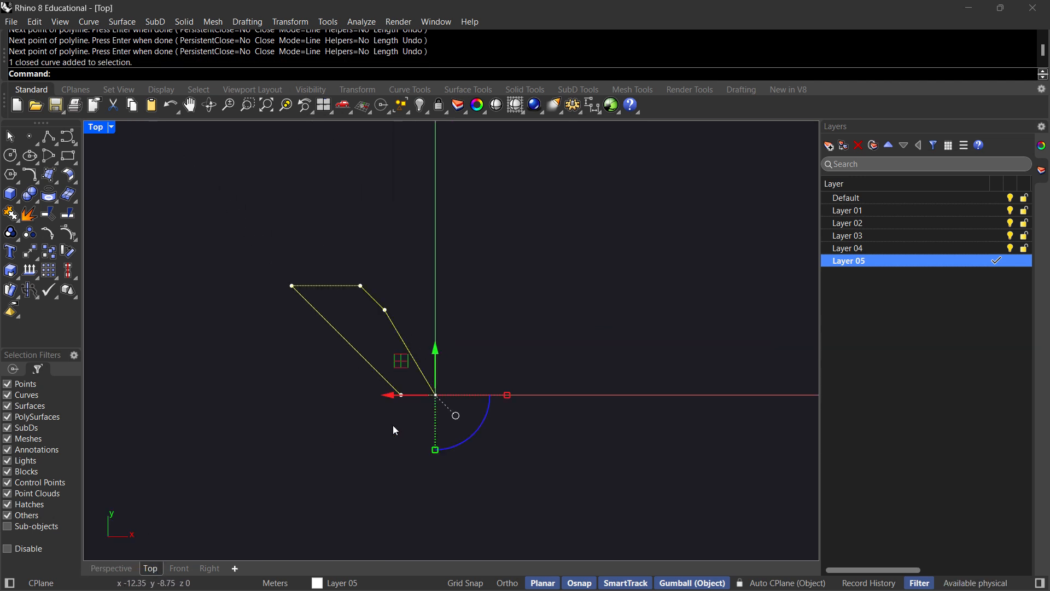
drag(378, 392, 245, 392)
key(Escape)
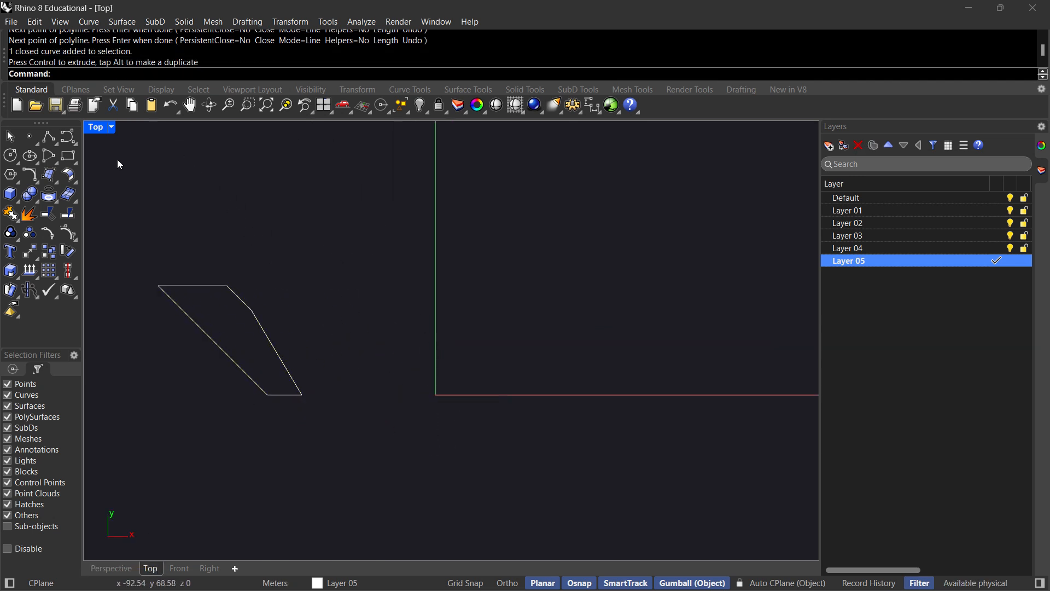
Draw a closed four-sided polyline above the five-sided one, finishing it with the Close option.
click(49, 136)
click(222, 228)
click(289, 178)
click(448, 217)
click(379, 283)
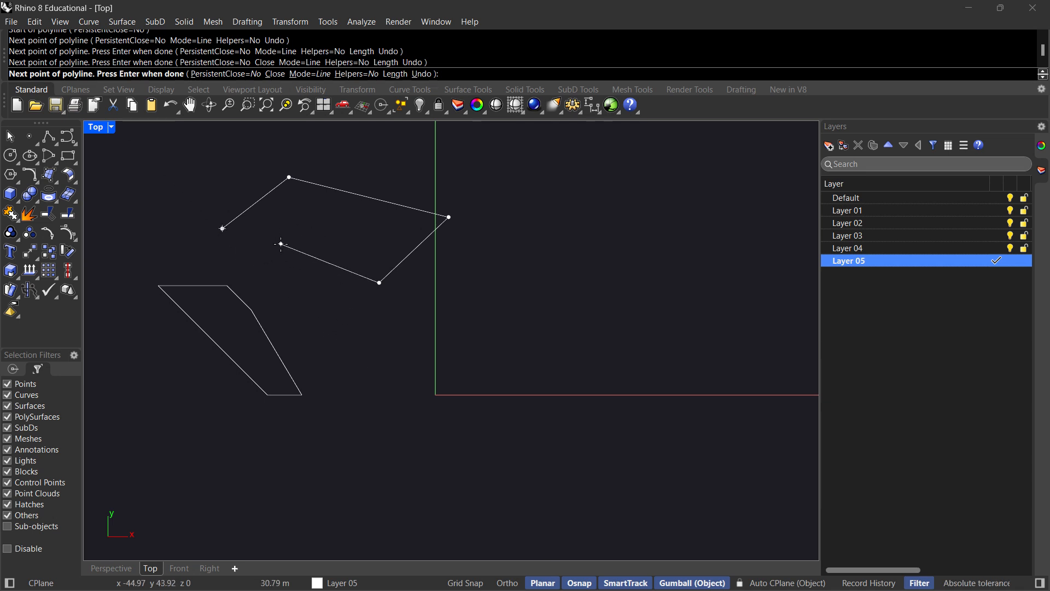
key(Return)
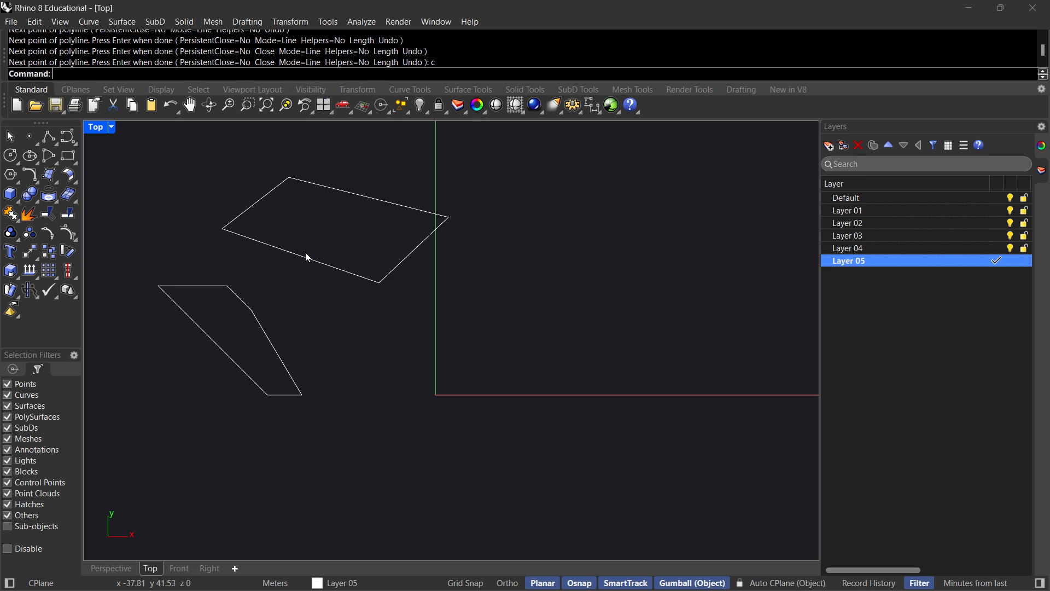
Check the object type of the four-sided polyline in its object properties.
click(319, 262)
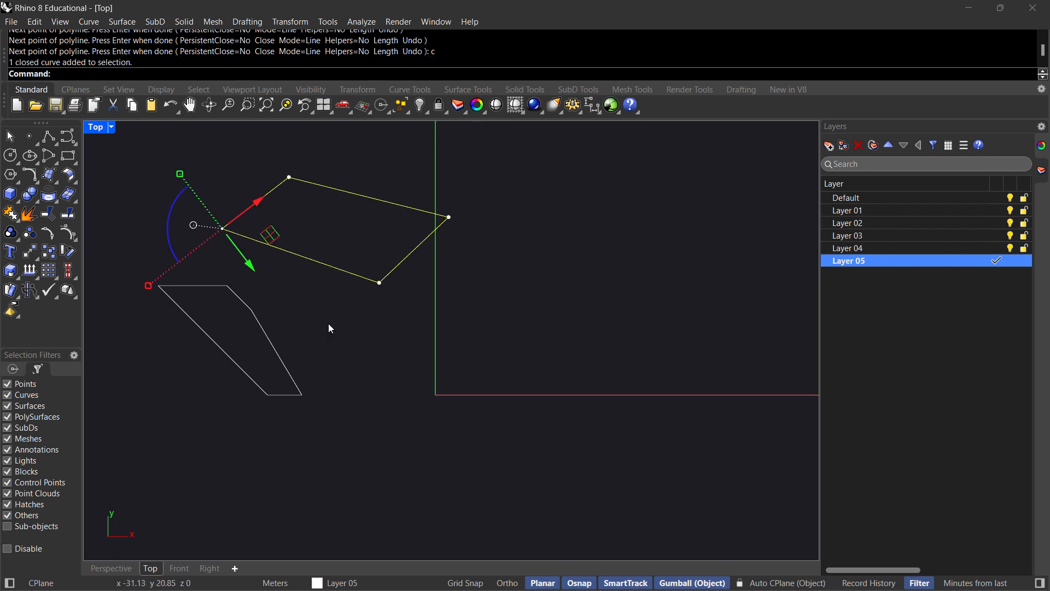
click(1045, 153)
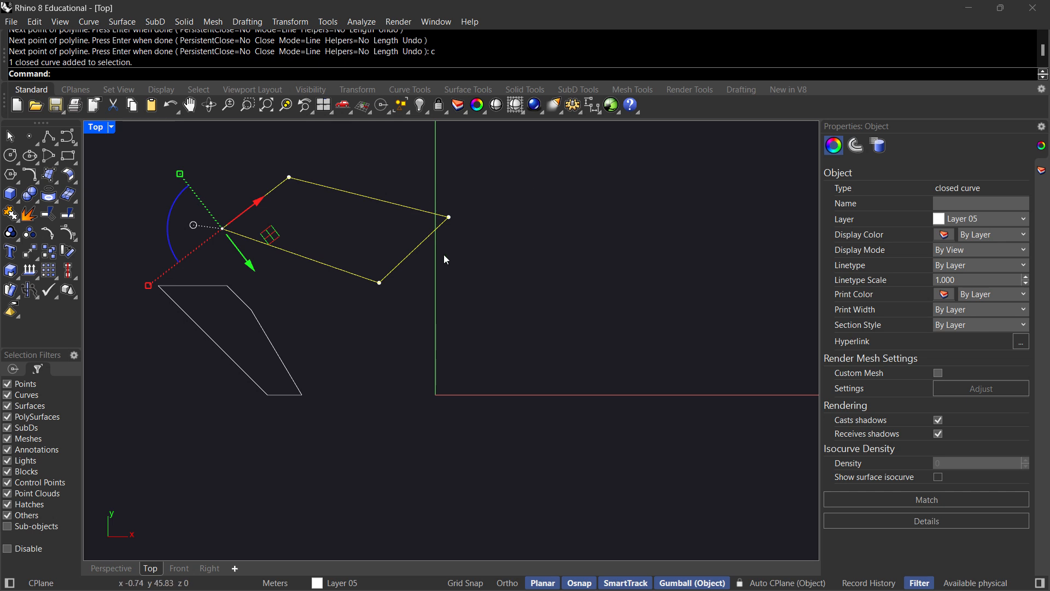
click(632, 237)
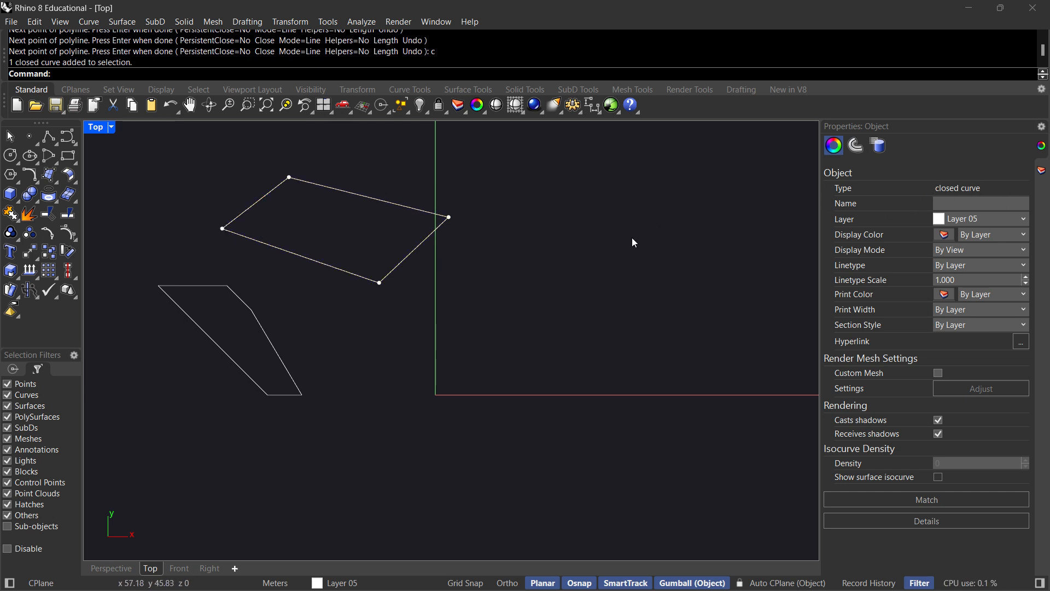
Draw an open three-segment polyline on the positive X side of the Y axis.
click(49, 136)
click(537, 179)
click(537, 231)
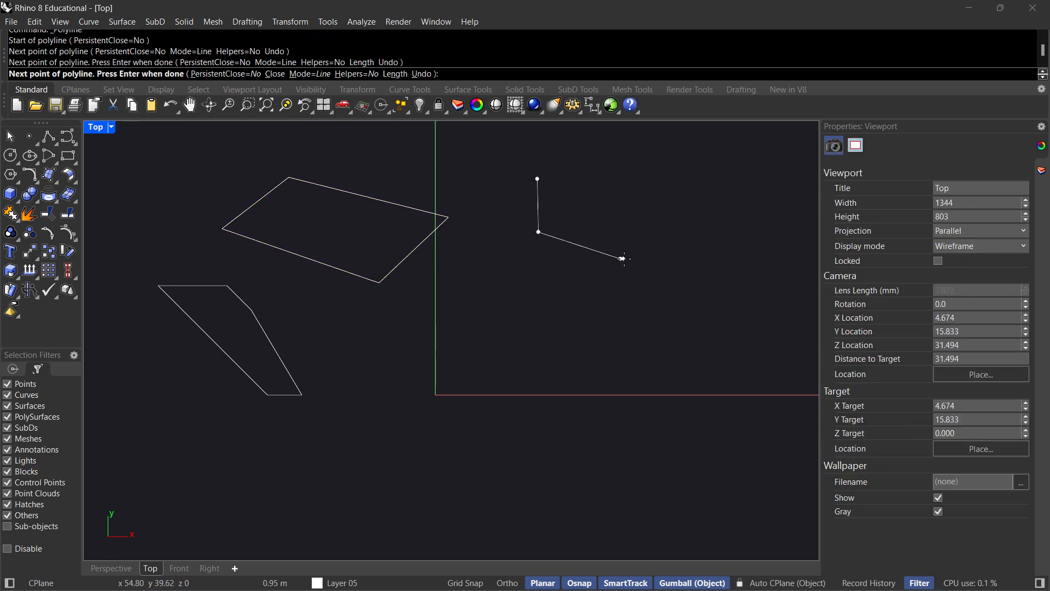
click(627, 264)
key(Return)
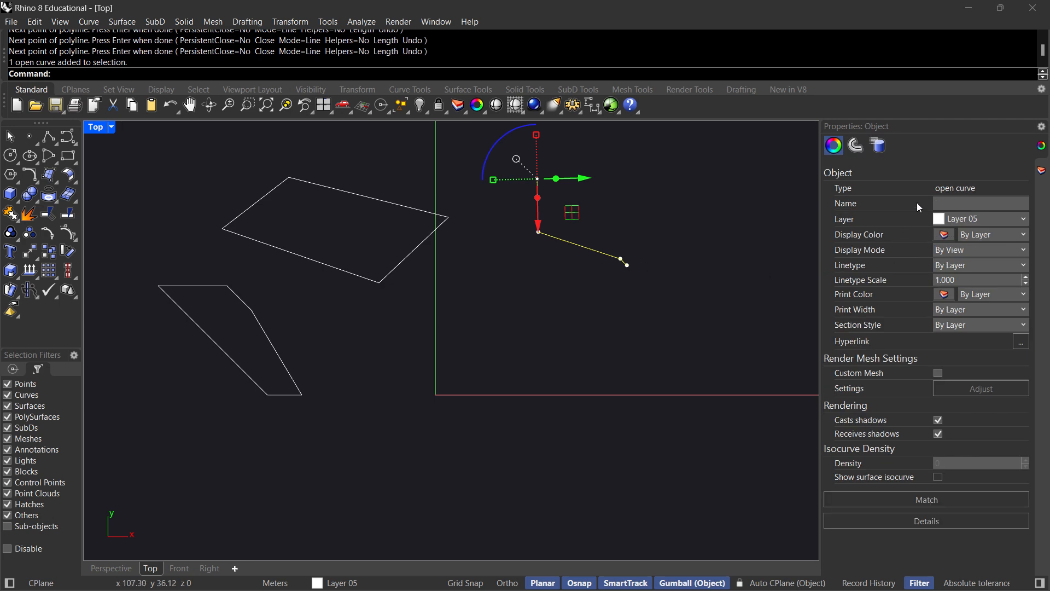
Compare the object types of the closed four-sided polyline and the open polyline, leaving the open one selected.
click(543, 355)
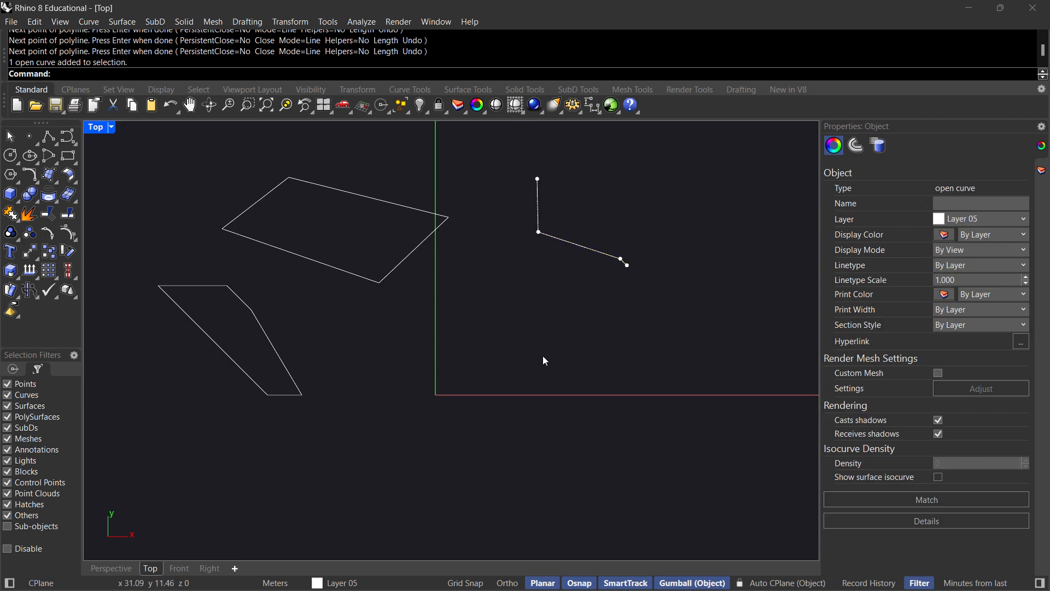
click(429, 233)
drag(663, 308, 564, 225)
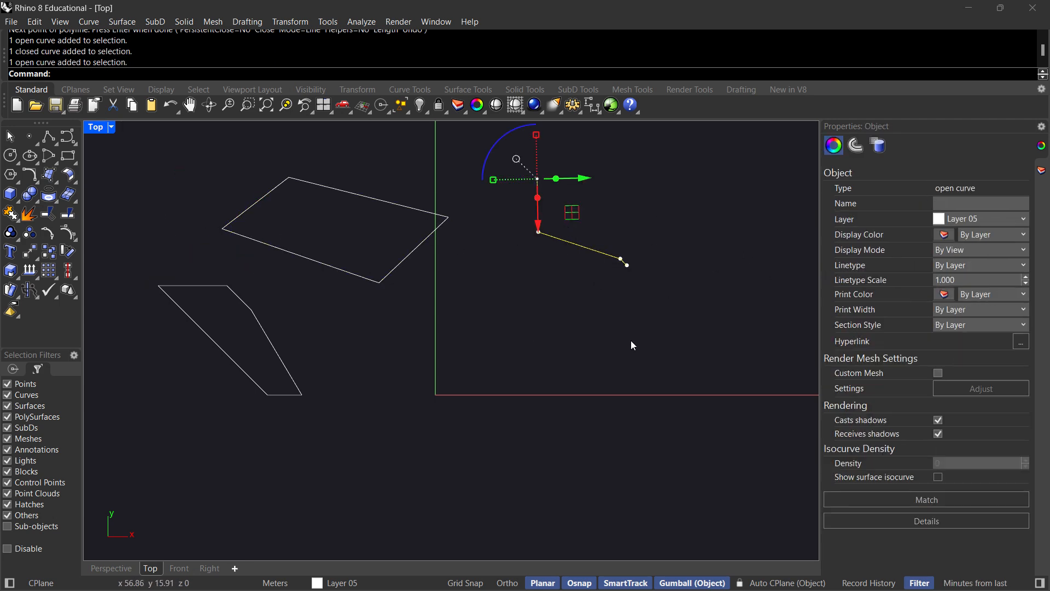
Extrude the open polyline vertically by eye with the gumball in the Perspective view.
click(112, 563)
scroll(541, 330, down, 4)
shift+right_drag(648, 340, 411, 307)
right_drag(411, 308, 643, 350)
shift+right_drag(643, 350, 573, 385)
drag(570, 304, 578, 188)
click(573, 392)
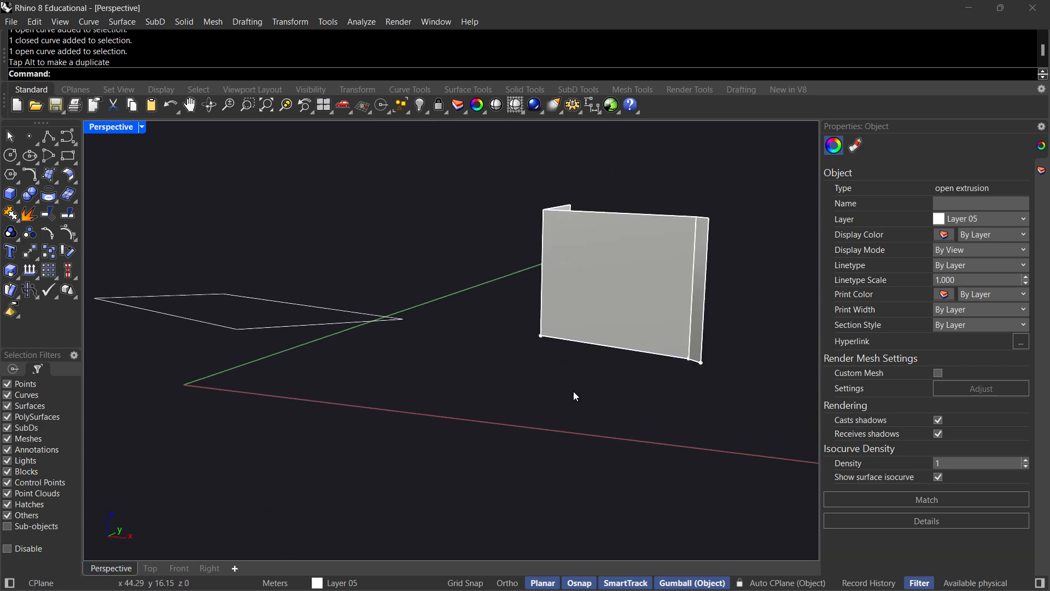
Examine the extruded open polyline from several angles to see whether its walls have thickness.
click(674, 337)
right_drag(675, 337, 577, 312)
click(639, 420)
right_drag(445, 373, 517, 365)
scroll(651, 267, up, 6)
right_drag(651, 267, 647, 264)
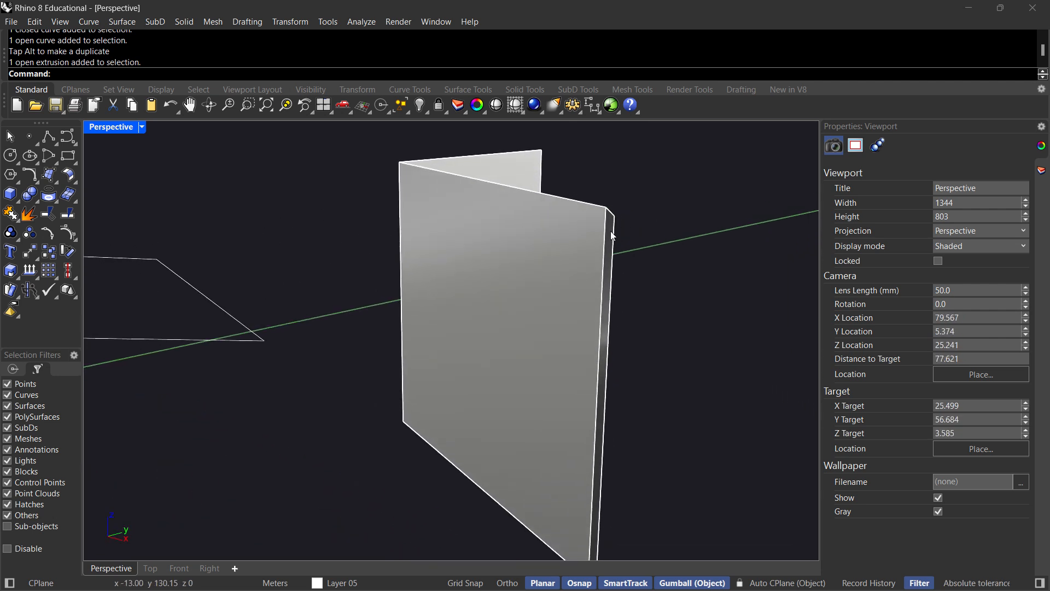
Delete the open extrusion and the open polyline it was made from.
scroll(555, 231, down, 5)
click(520, 260)
key(Delete)
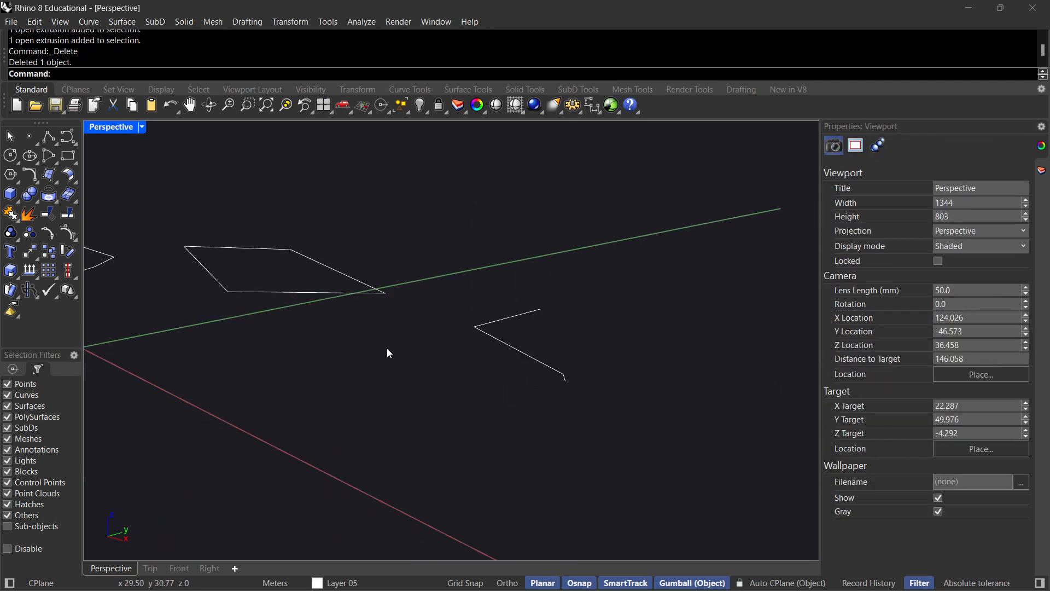
drag(551, 392, 527, 371)
key(Delete)
Try extruding the closed four-sided polyline vertically by eye with the gumball, and undo the extrusion.
right_drag(293, 364, 539, 368)
click(543, 331)
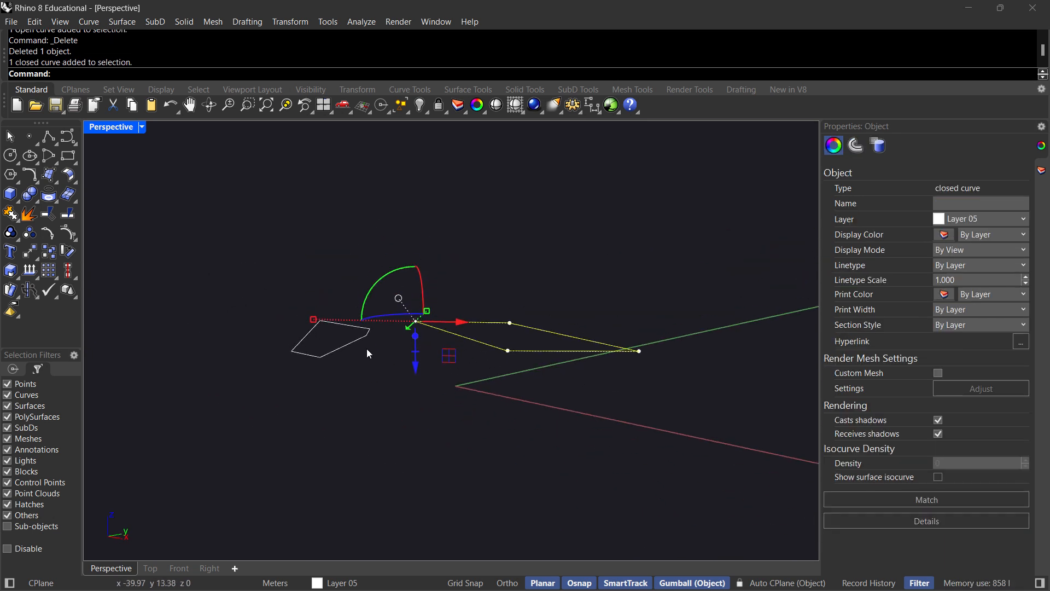
drag(416, 335, 416, 202)
key(ctrl+z)
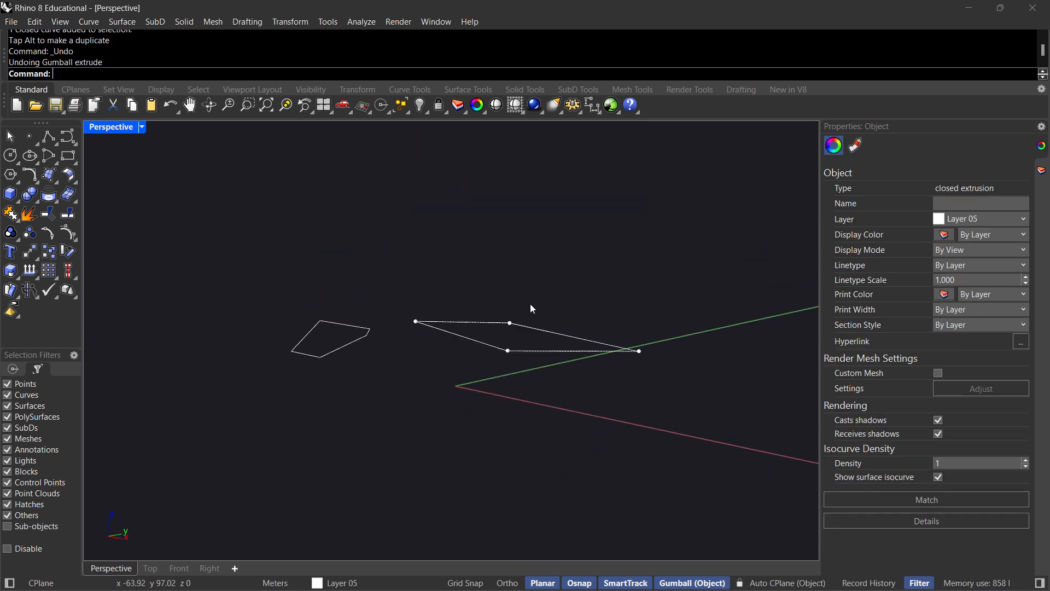
Extrude the closed four-sided polyline 3 m upward into a solid slab with ExtrudeCrv.
click(557, 349)
text(Ext)
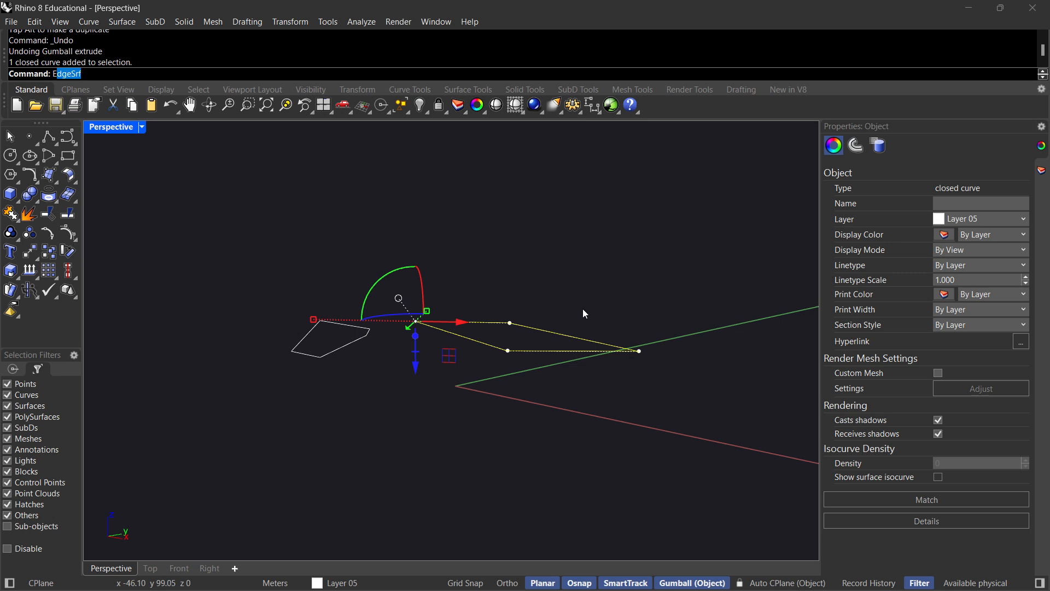
text(rufd)
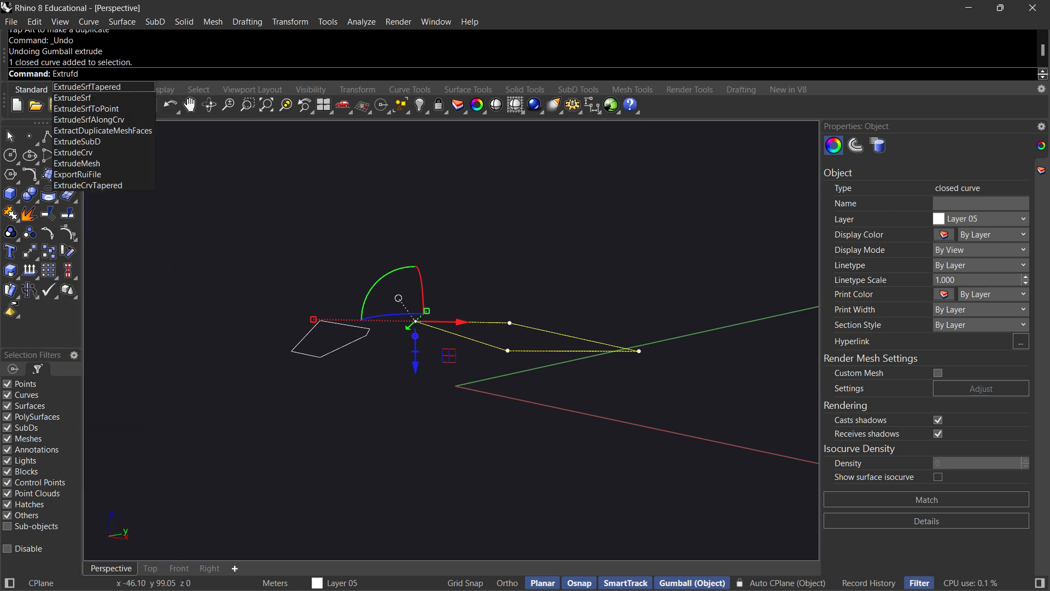
text(e)
key(BackSpace)
key(BackSpace)
key(BackSpace)
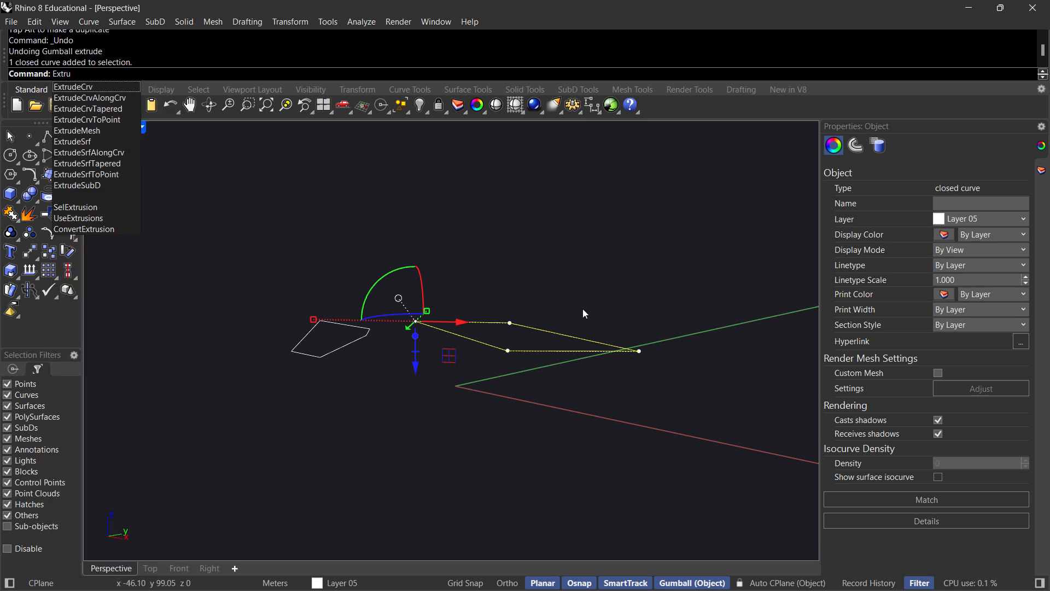
text(deCrv)
key(Return)
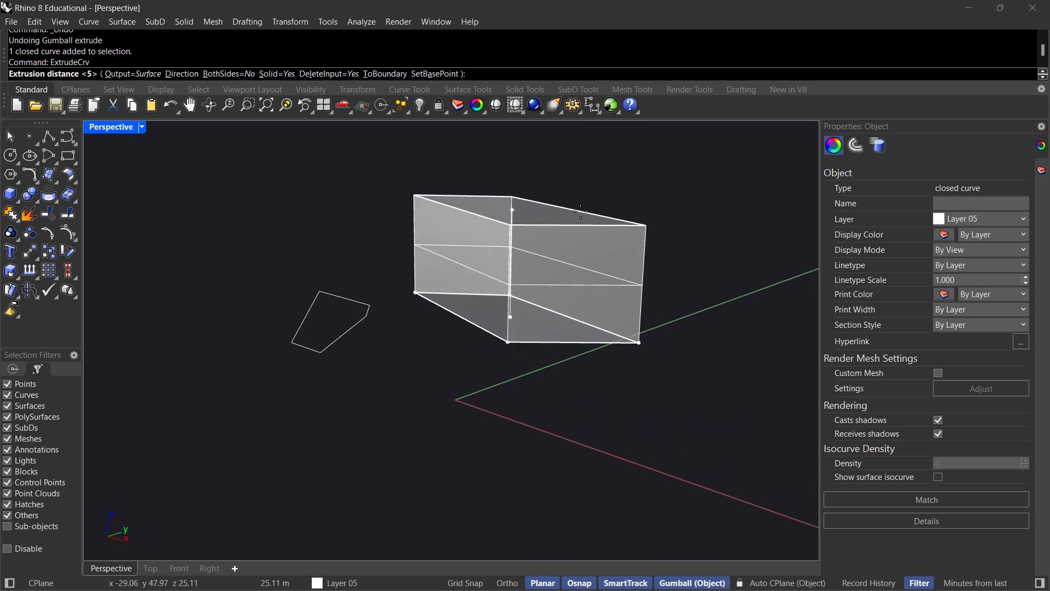
text(3)
key(Return)
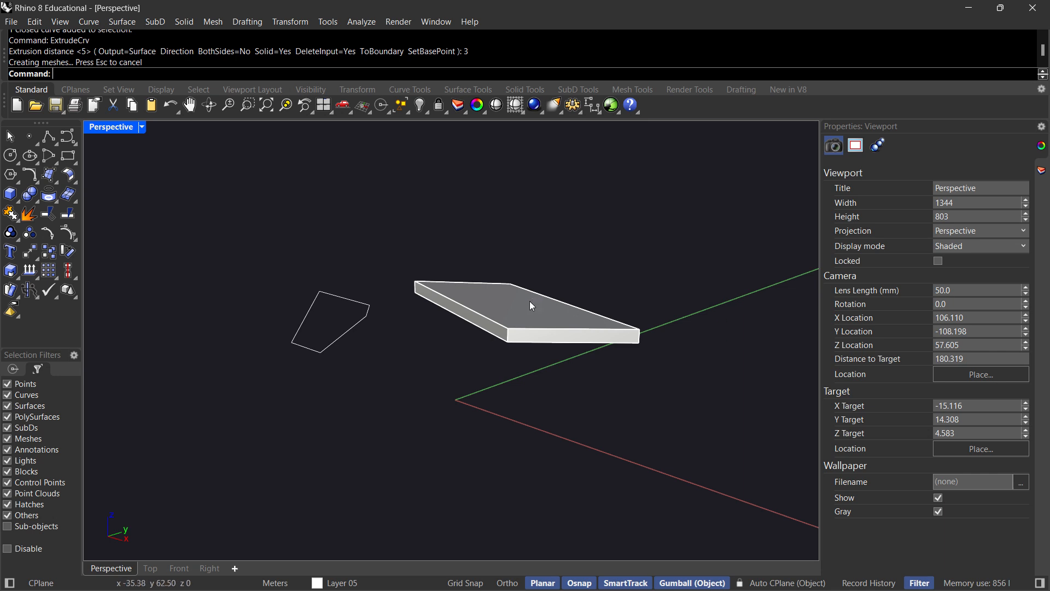
Copy the slab three times vertically from its bottom corner, stacking each copy directly on the one below.
scroll(529, 301, up, 5)
scroll(442, 352, down, 3)
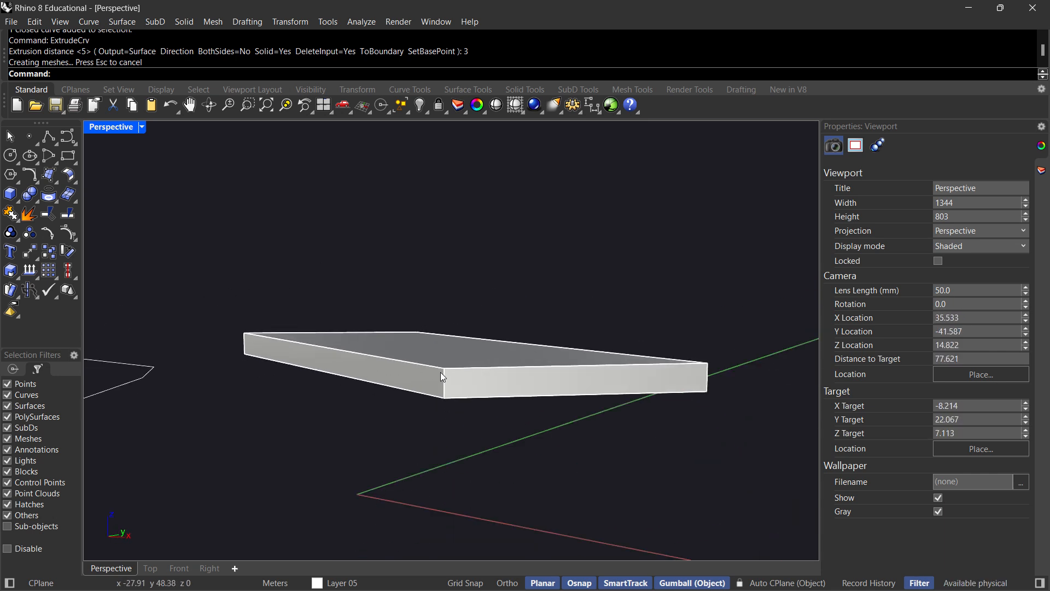
right_drag(441, 372, 422, 343)
scroll(514, 383, down, 6)
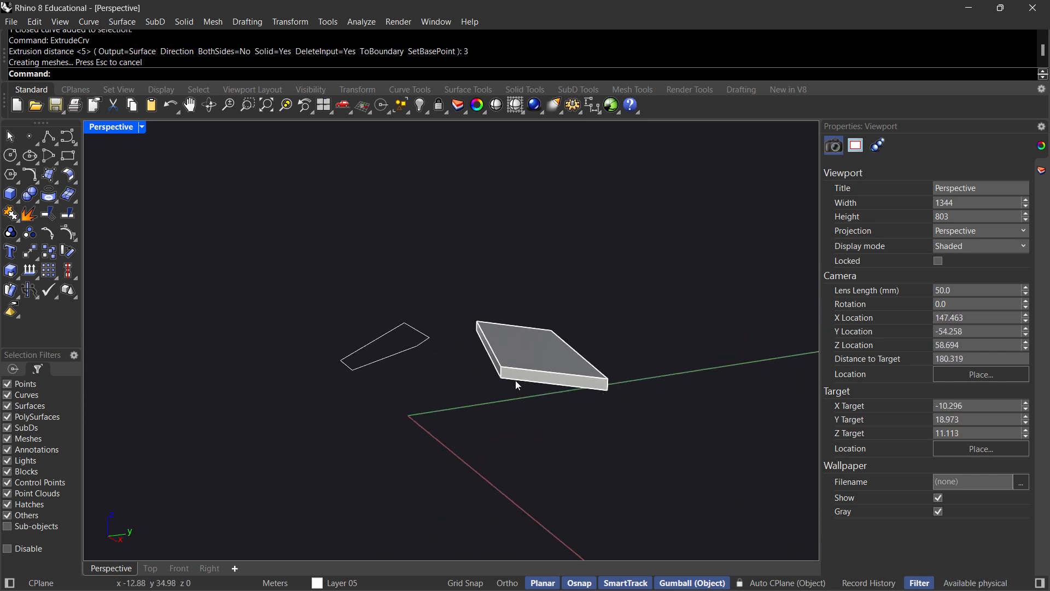
right_drag(515, 380, 553, 374)
click(499, 367)
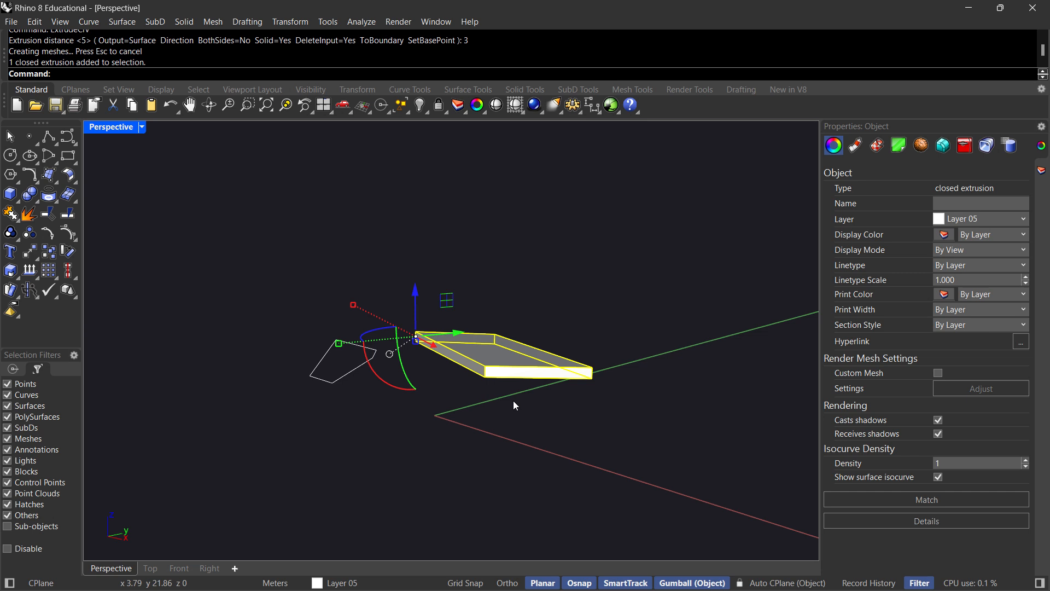
text(Copy)
key(Return)
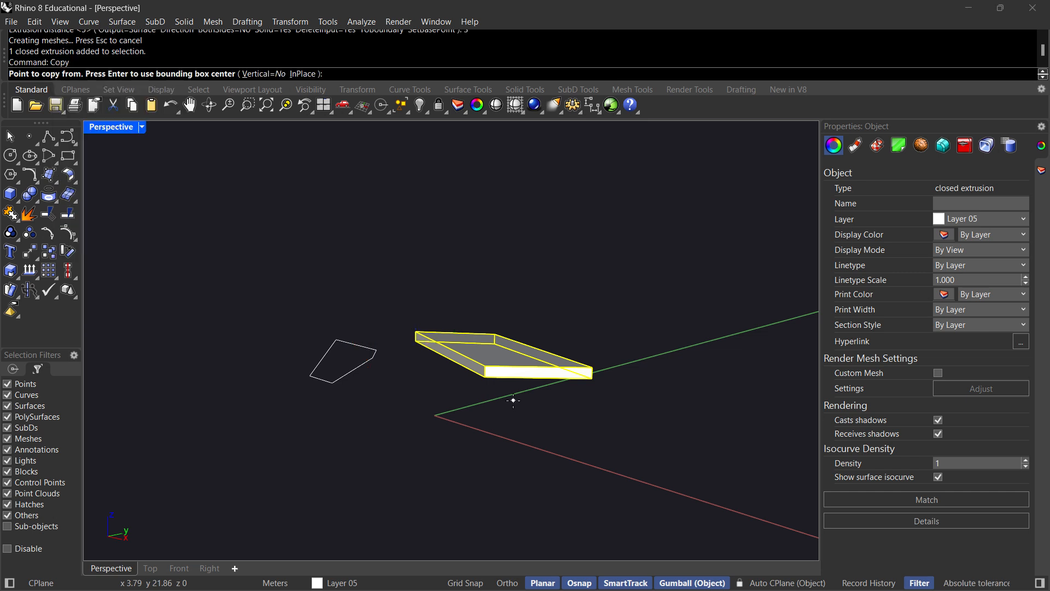
click(485, 377)
scroll(484, 377, up, 2)
click(485, 360)
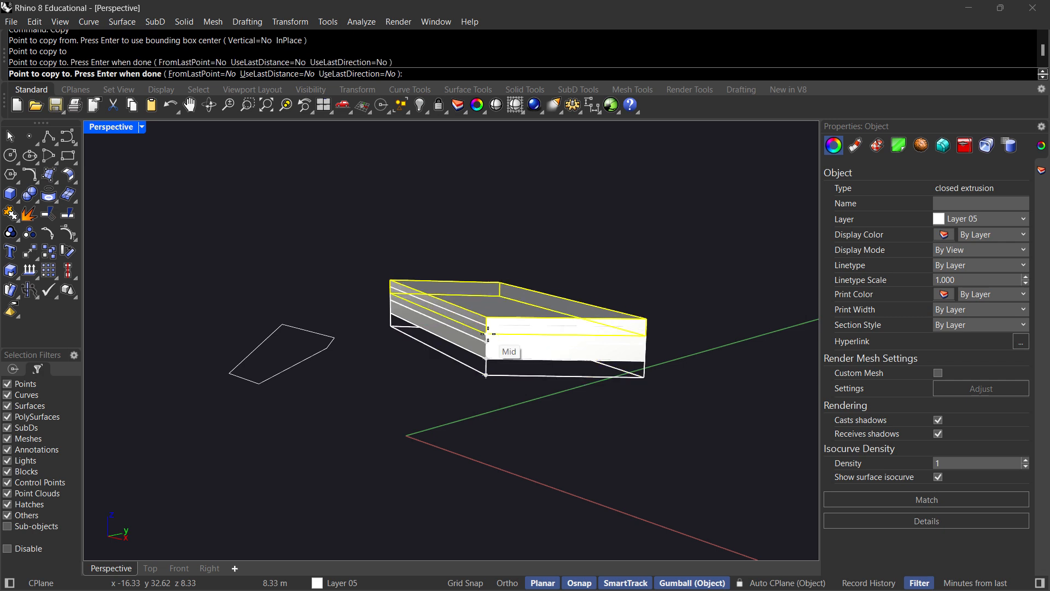
click(486, 344)
key(Return)
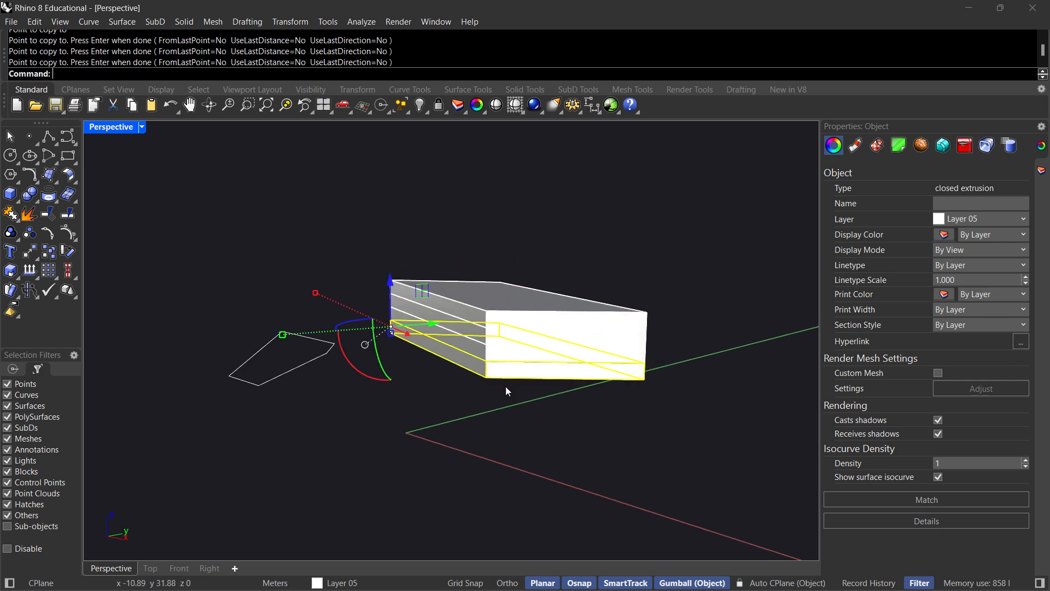
Examine the stack of slabs from several sides to check how the floors sit on each other.
click(383, 383)
right_drag(375, 382, 511, 409)
scroll(361, 377, up, 3)
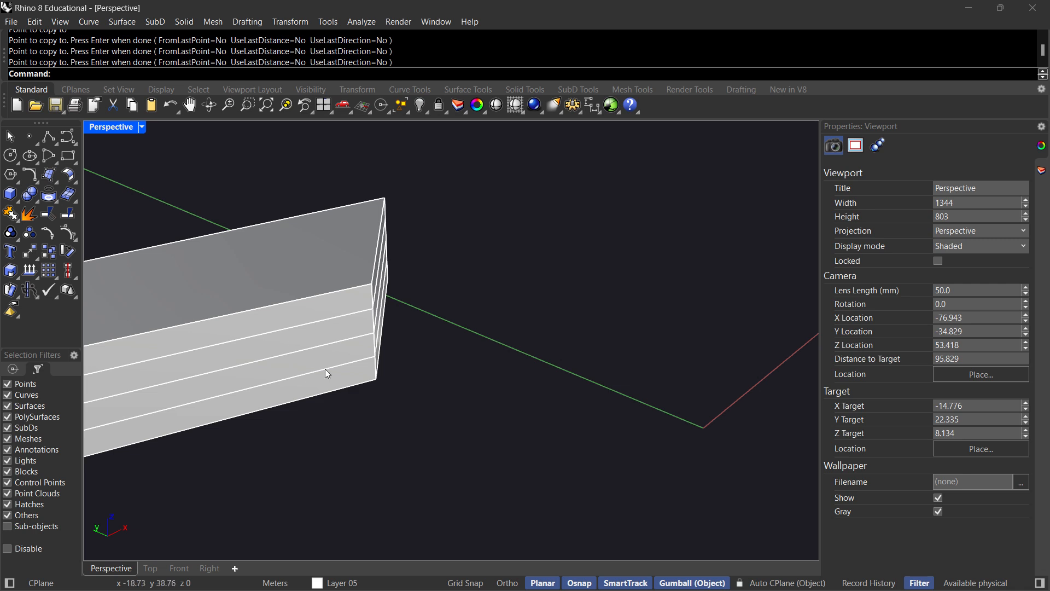
scroll(355, 293, down, 5)
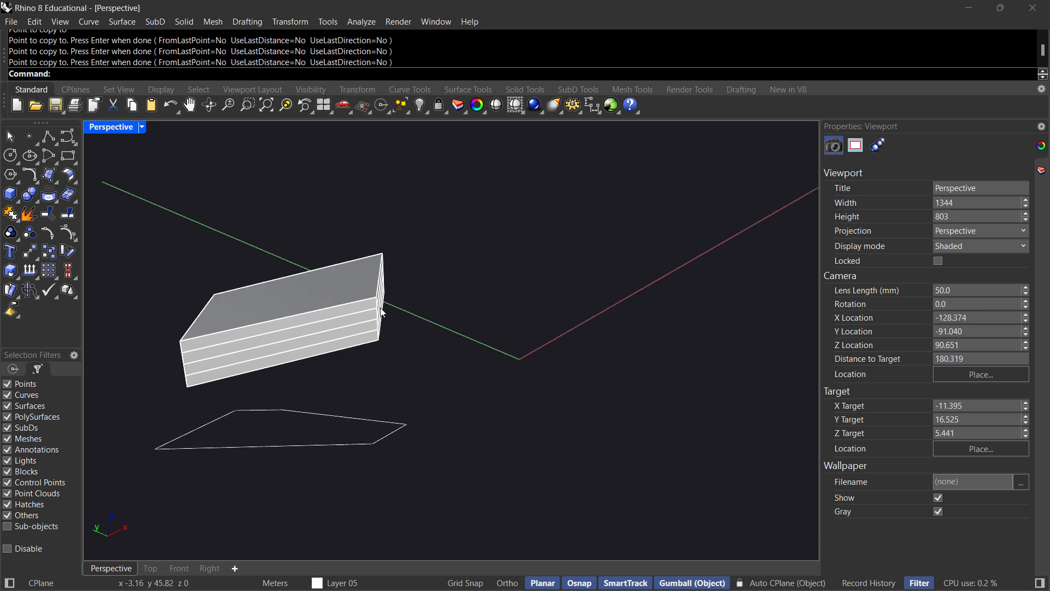
right_drag(355, 292, 420, 344)
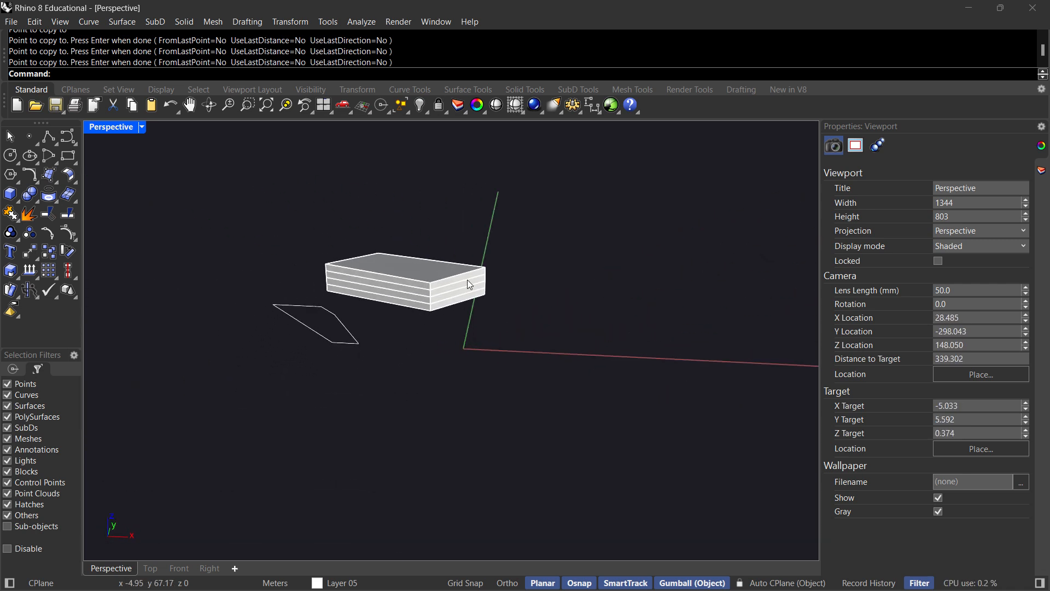
scroll(468, 279, up, 5)
right_drag(470, 279, 449, 271)
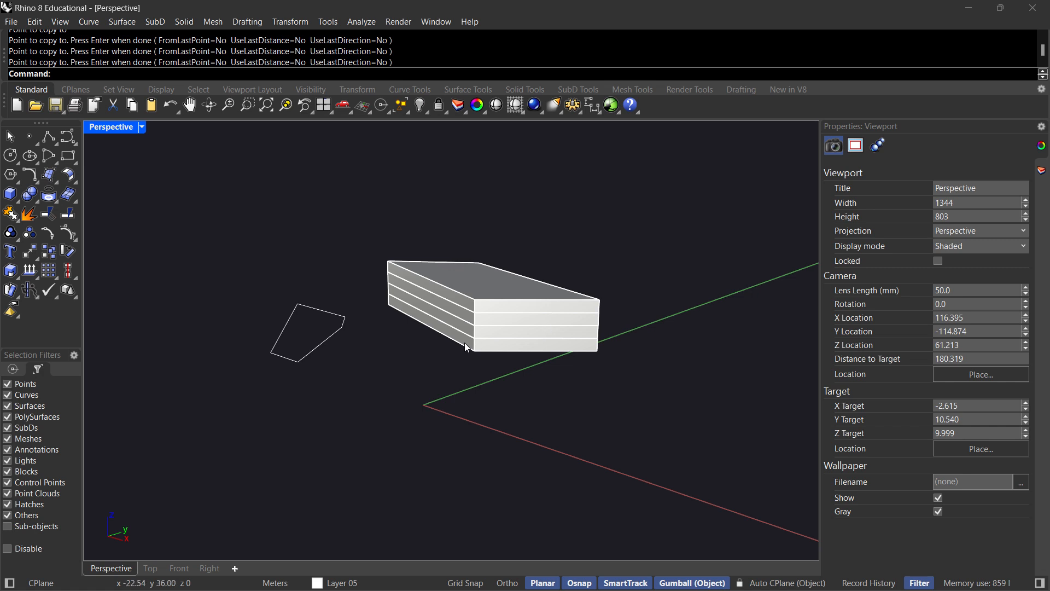
scroll(457, 336, up, 4)
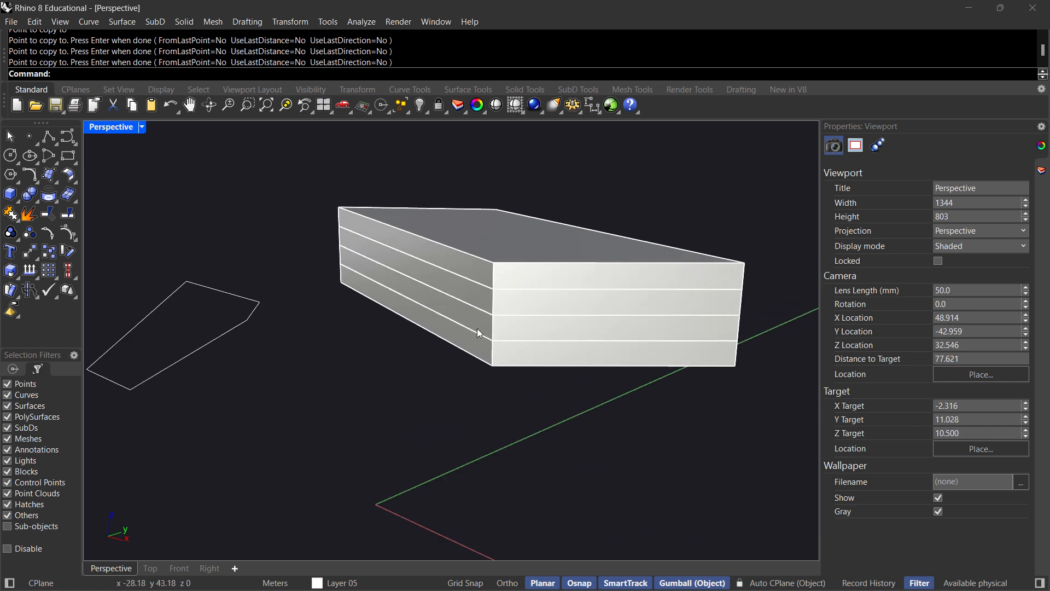
Draw a rectangle by eye on the ground plane, starting from the slab stack's nearest bottom corner.
click(68, 156)
click(491, 367)
click(411, 432)
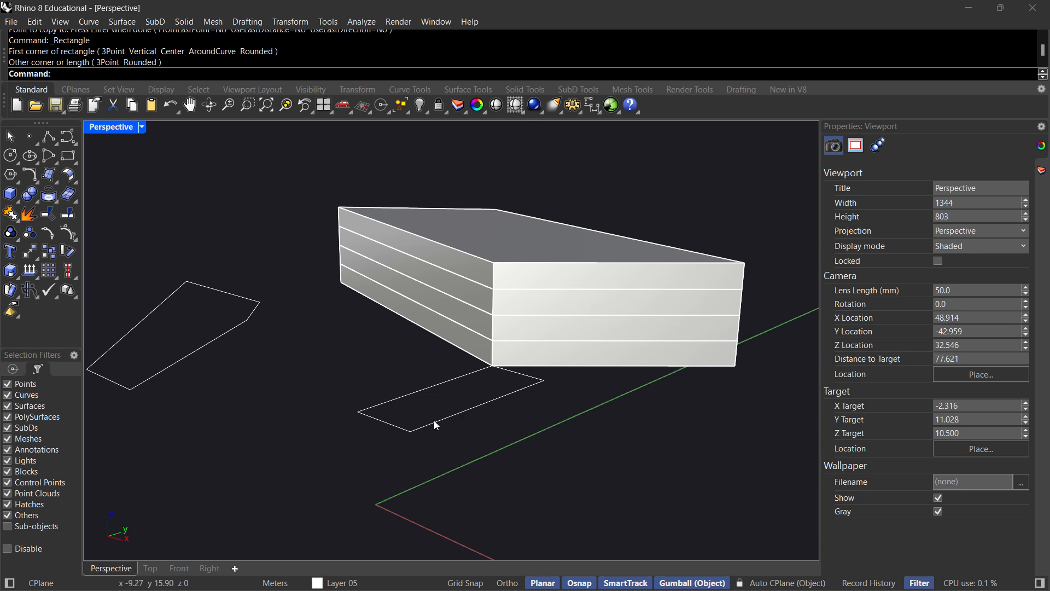
Extrude the rectangle beside the slab stack 12 m upward into a solid box with ExtrudeCrv.
click(435, 421)
text(ExtrudeCrv)
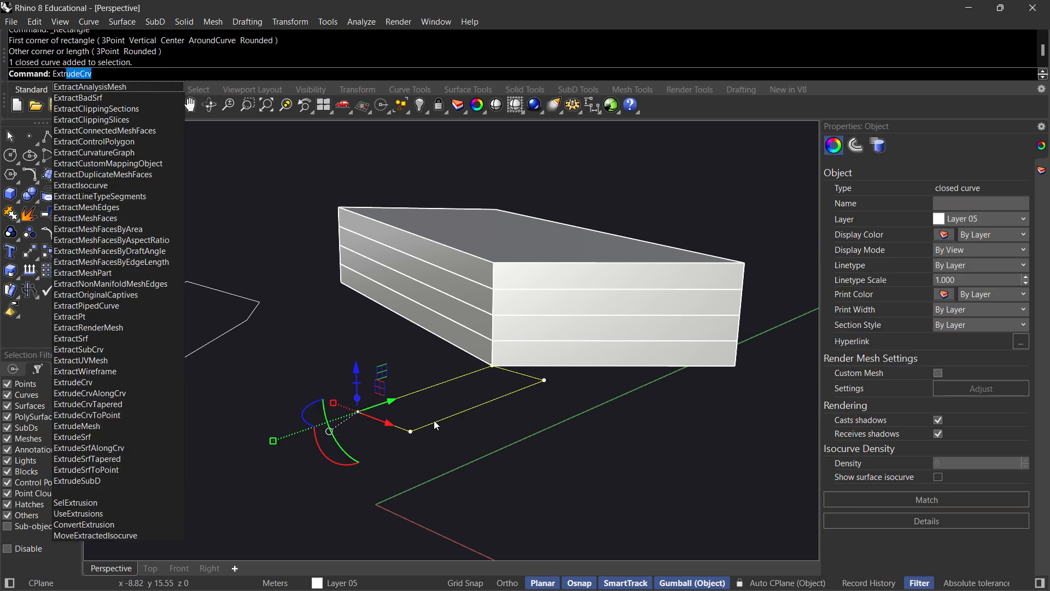
key(Return)
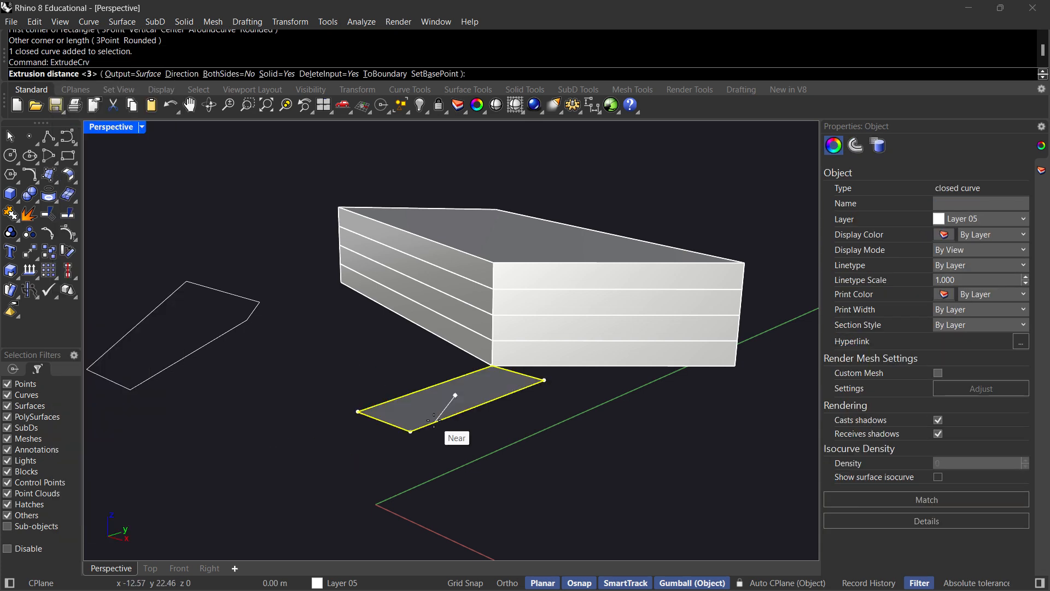
text(12)
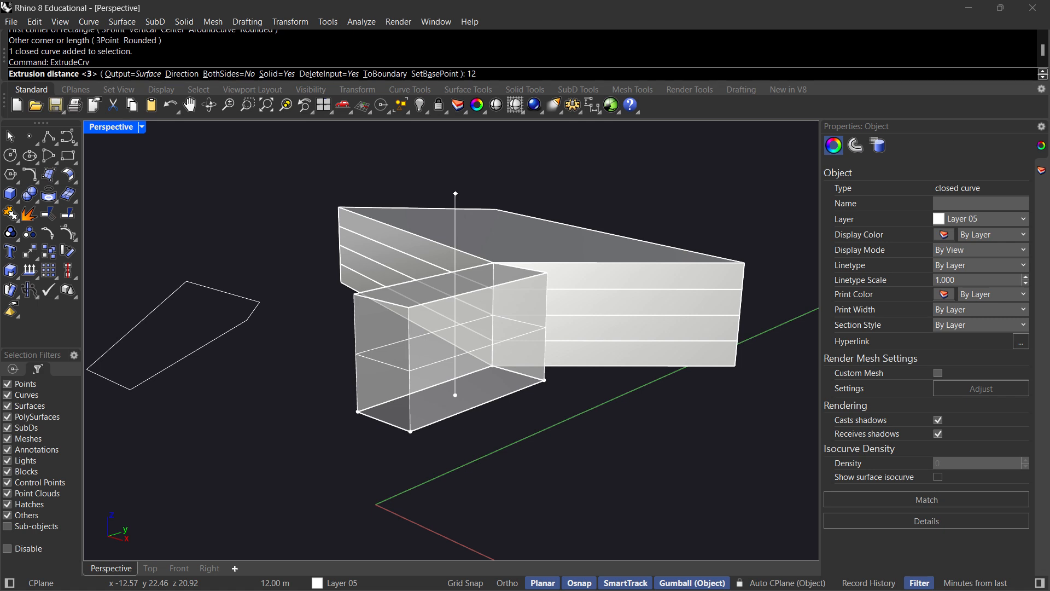
key(Return)
Examine the box next to the slab stack from several angles to compare their heights.
right_drag(550, 429, 590, 352)
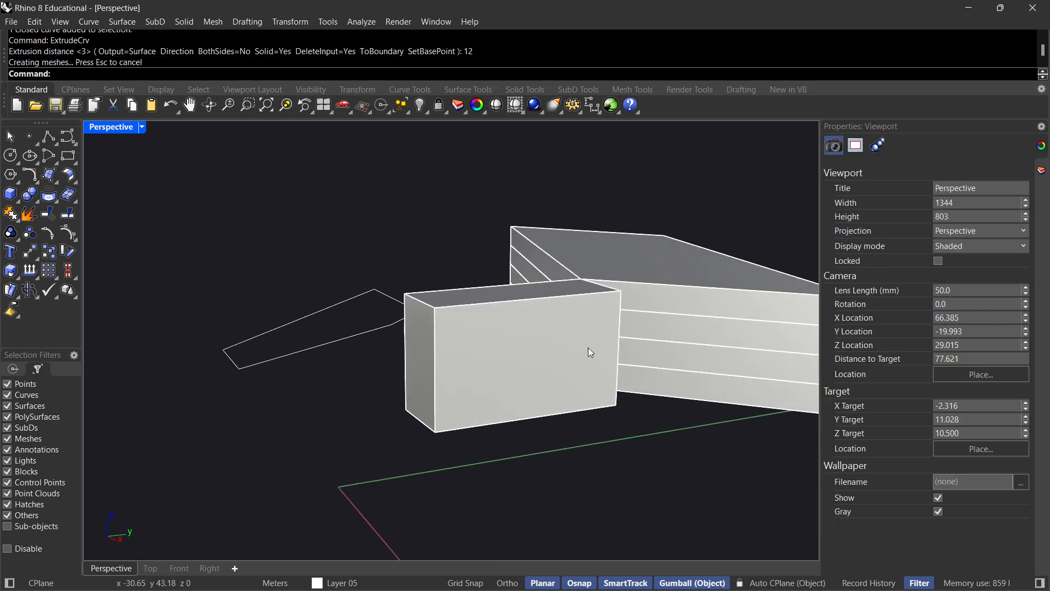
right_drag(660, 368, 708, 353)
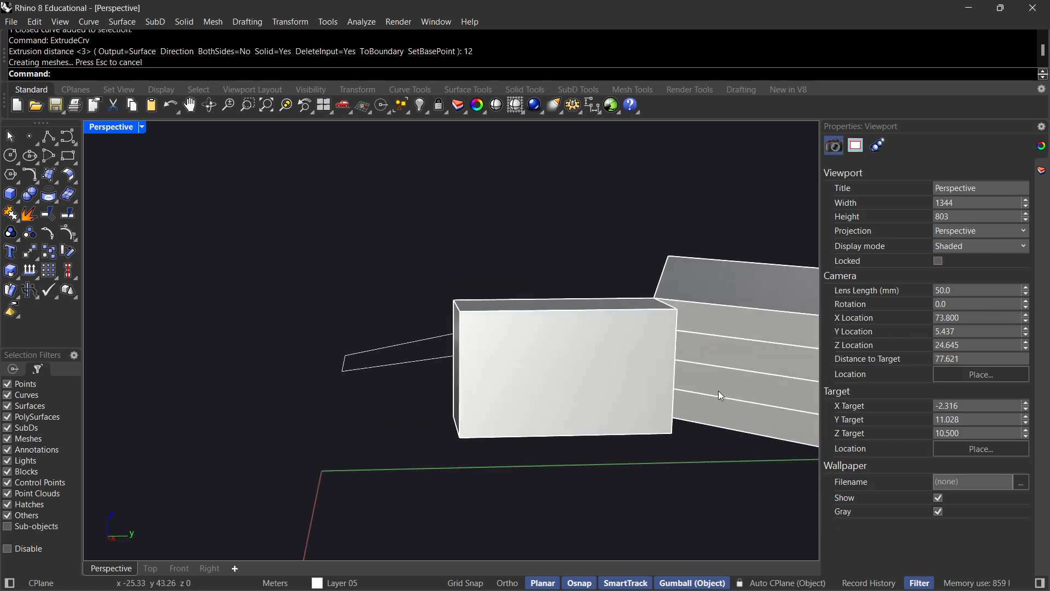
right_drag(713, 404, 490, 345)
click(475, 347)
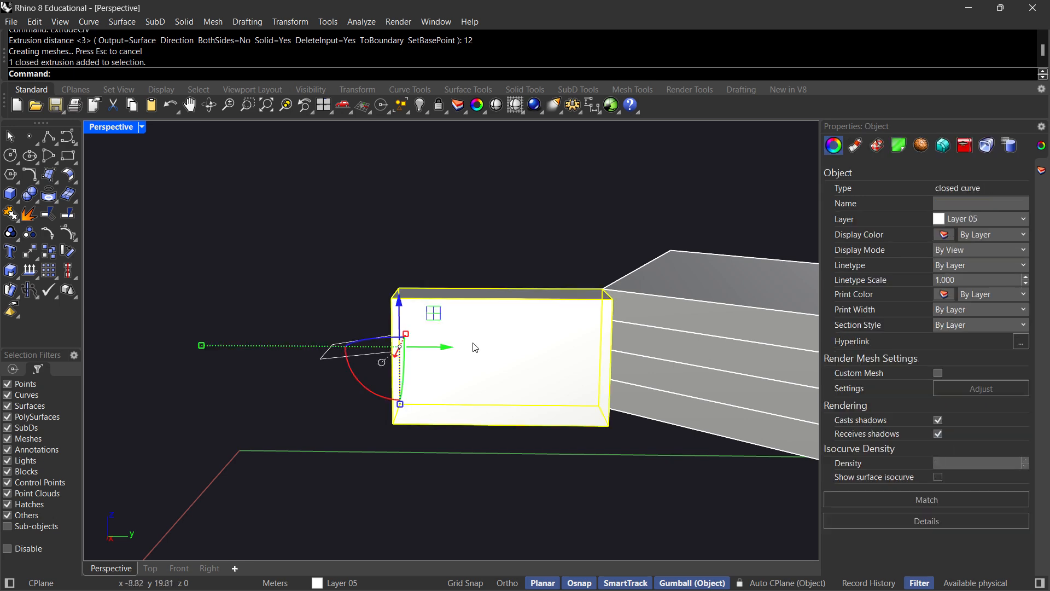
right_drag(461, 474, 454, 450)
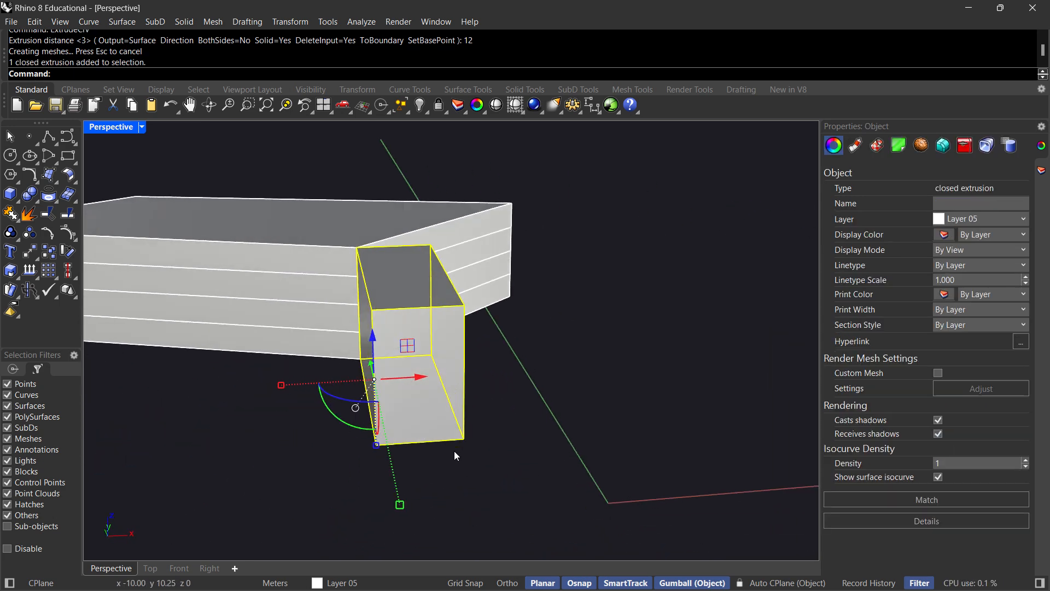
click(455, 452)
right_drag(232, 305, 443, 377)
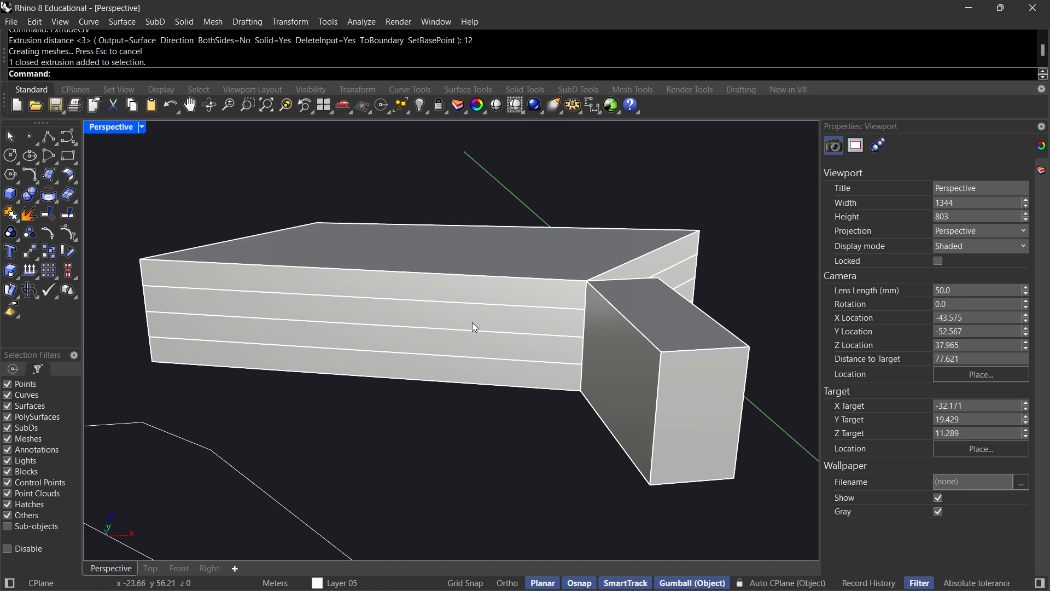
Delete the 12 m box and all four stacked slabs.
click(669, 357)
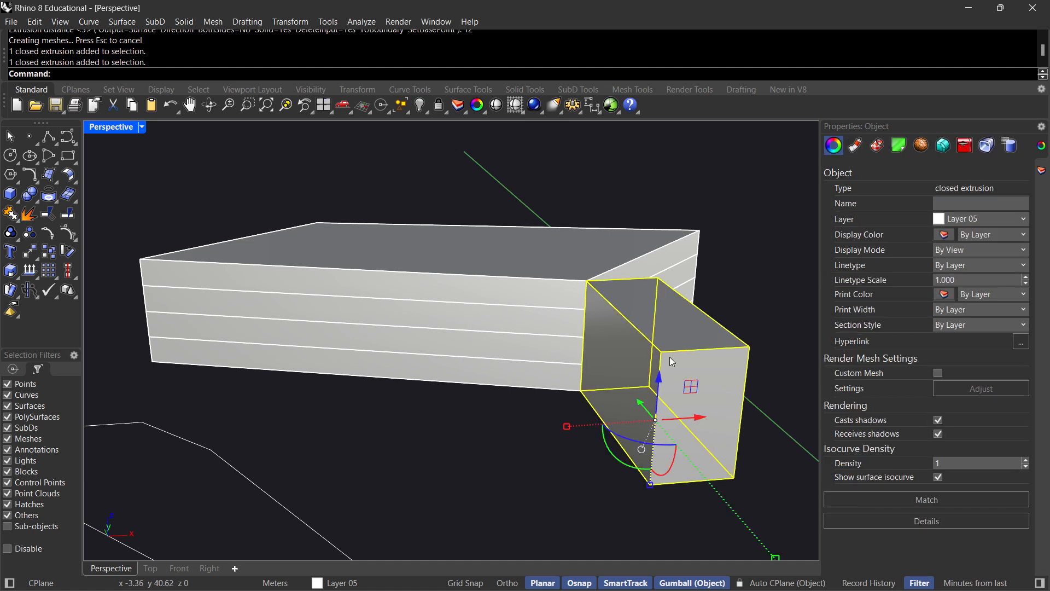
key(Delete)
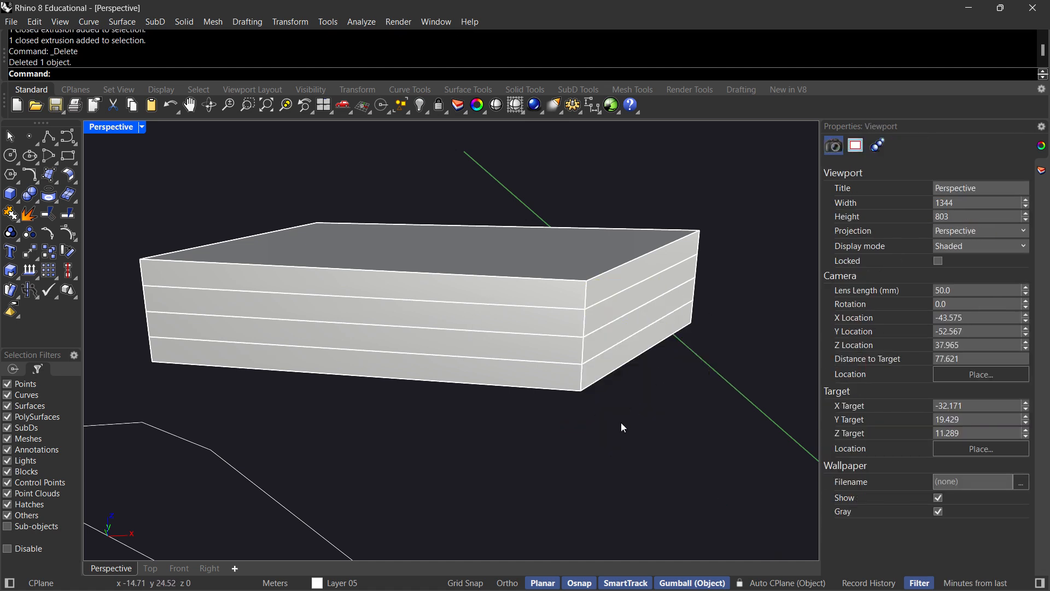
scroll(545, 397, down, 8)
right_drag(546, 397, 595, 448)
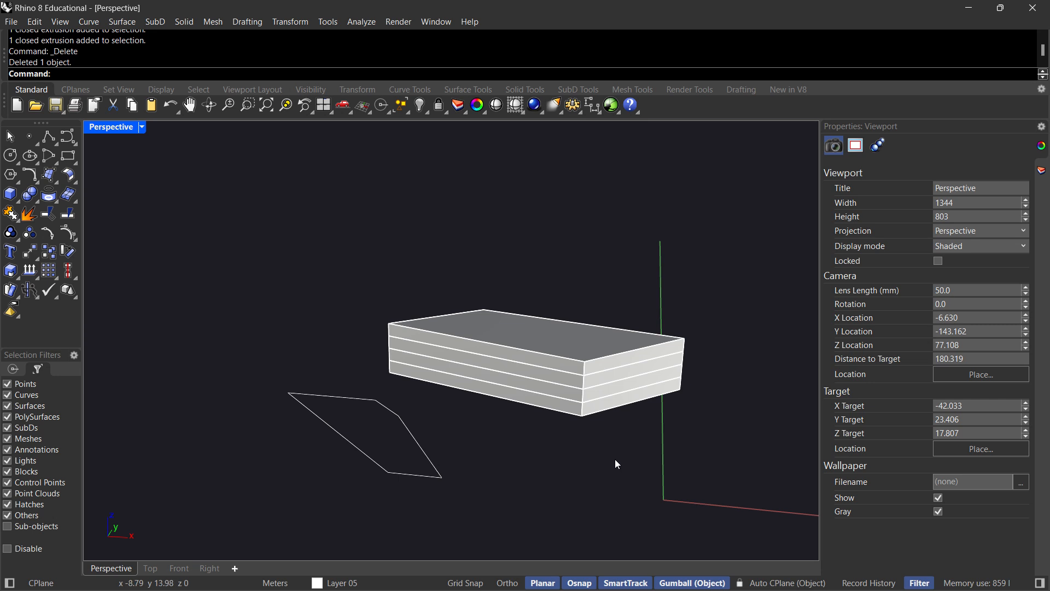
drag(616, 464, 537, 356)
key(Delete)
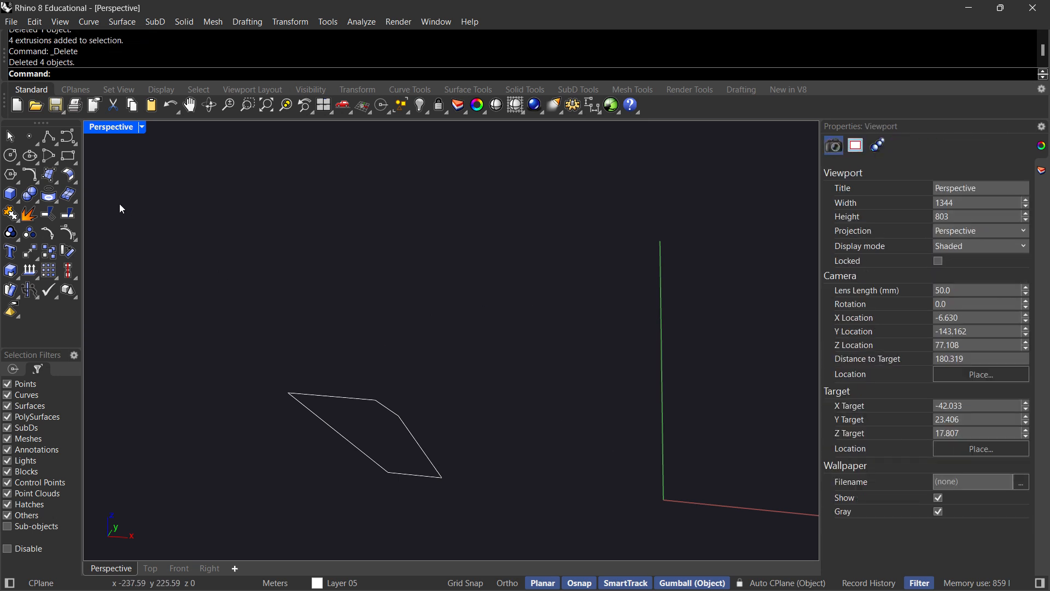
Draw a single-segment polyline by eye on the ground plane behind the remaining closed curve.
click(49, 137)
click(379, 322)
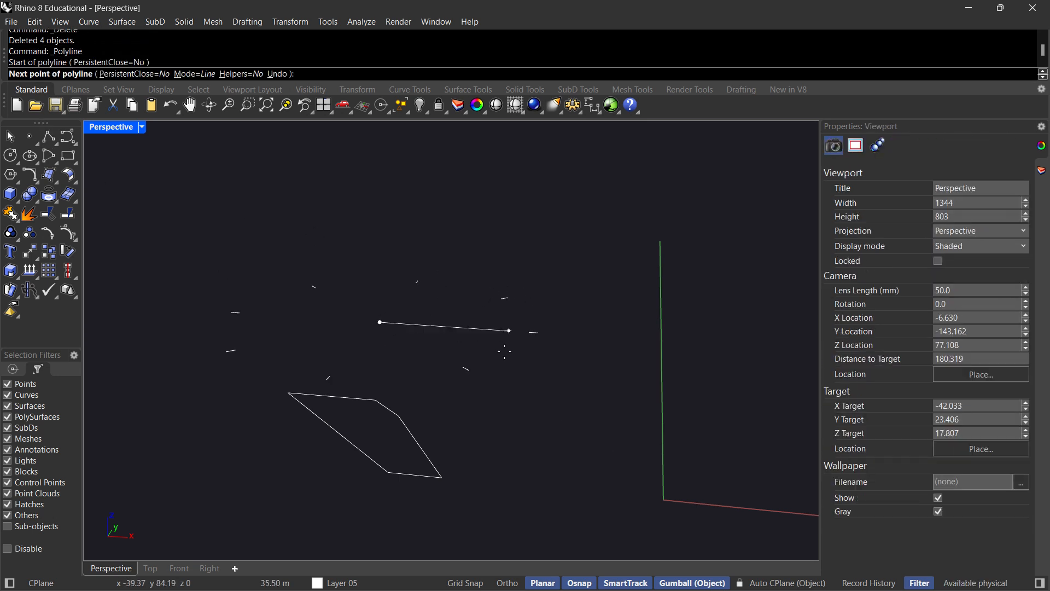
click(469, 369)
right_click(575, 365)
Extrude the single-segment line vertically by eye into a surface with ExtrudeCrv.
right_drag(596, 364, 464, 366)
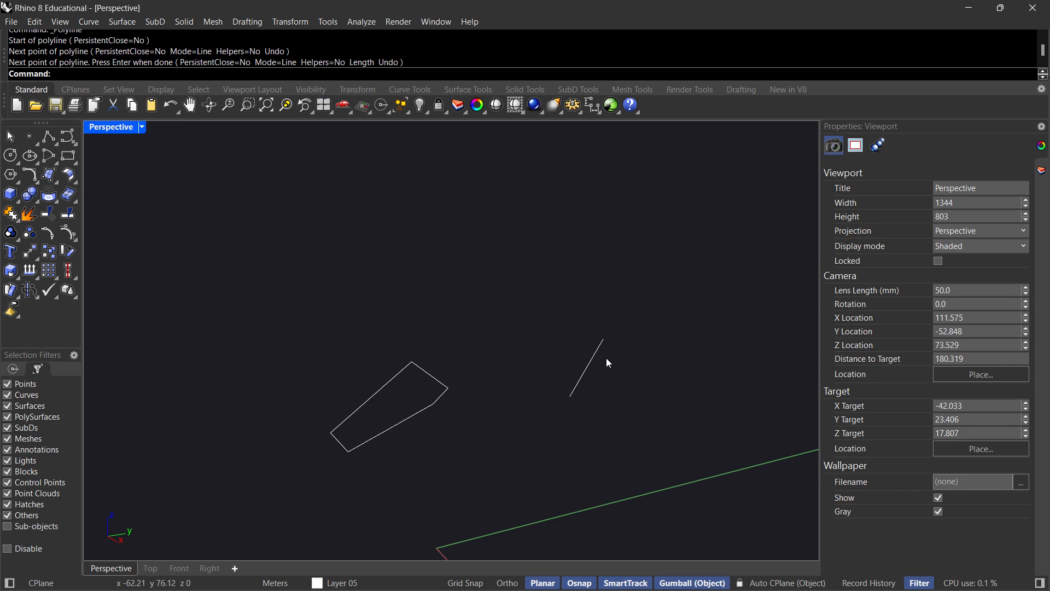
click(589, 365)
text(E)
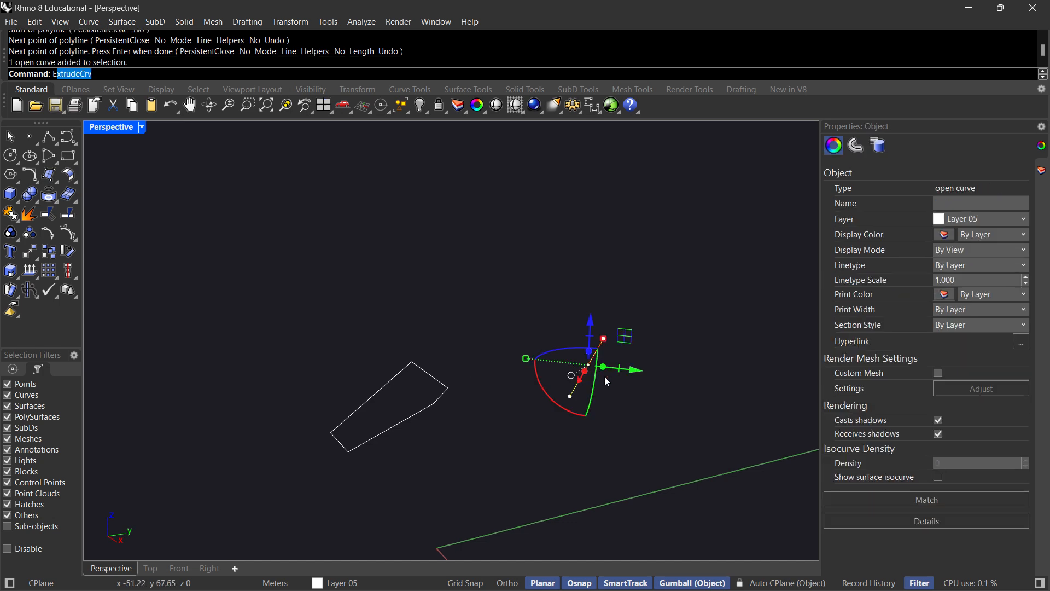
key(Return)
click(616, 276)
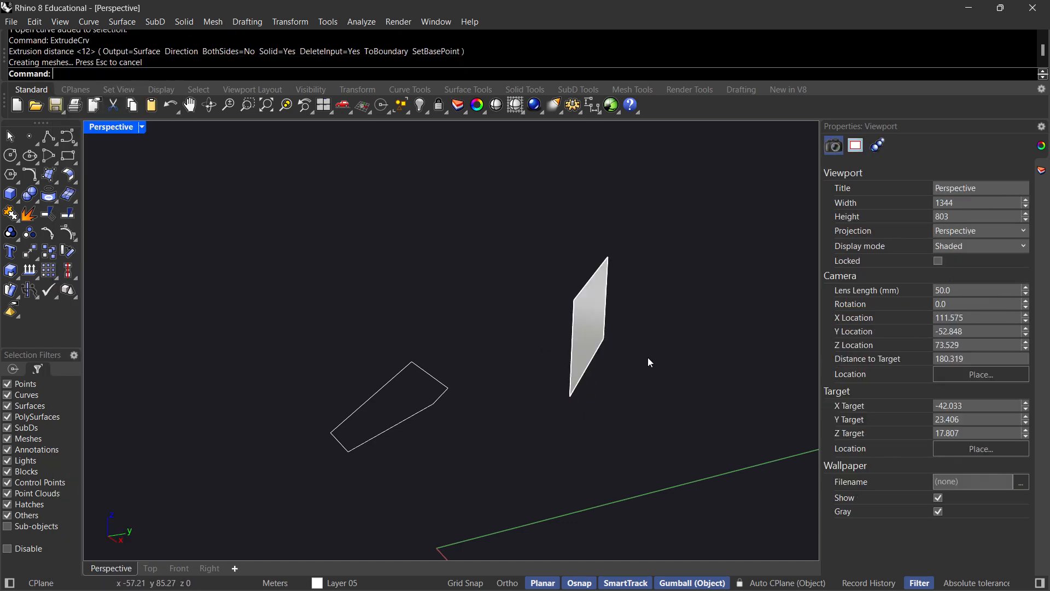
Try PushPull by eye on the vertical surface to give it thickness, and undo it.
mouse_move(650, 363)
right_down()
mouse_move(581, 358)
mouse_move(633, 363)
right_up()
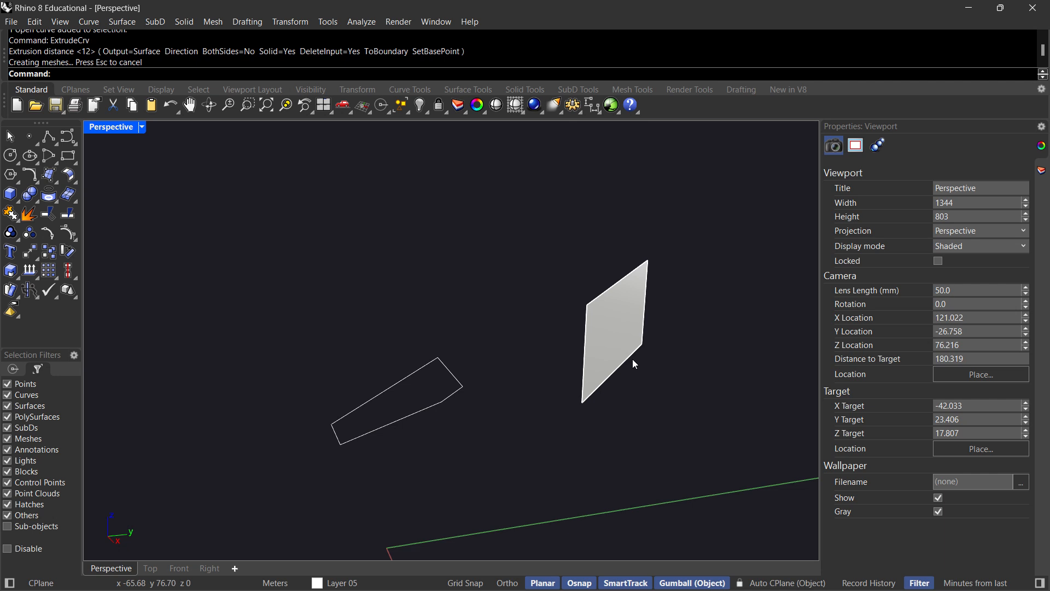
text(PushPull)
key(Return)
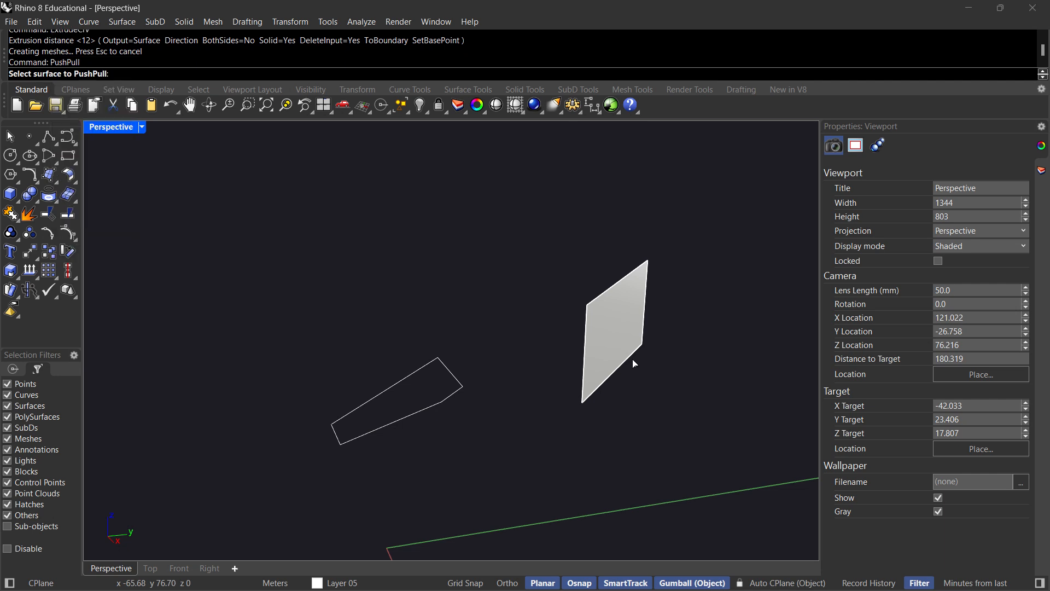
click(613, 335)
click(708, 375)
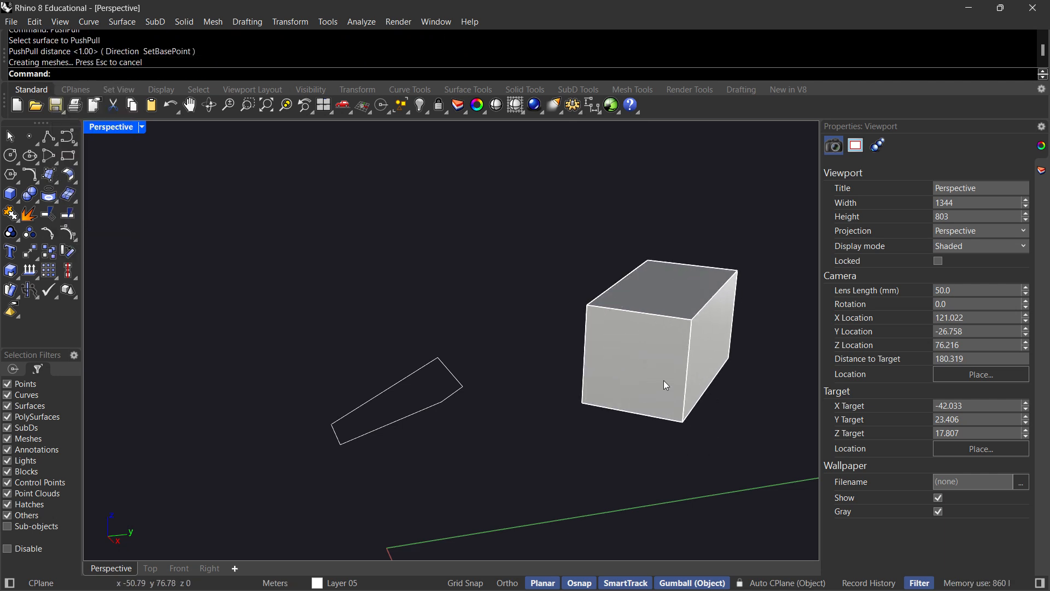
key(ctrl+z)
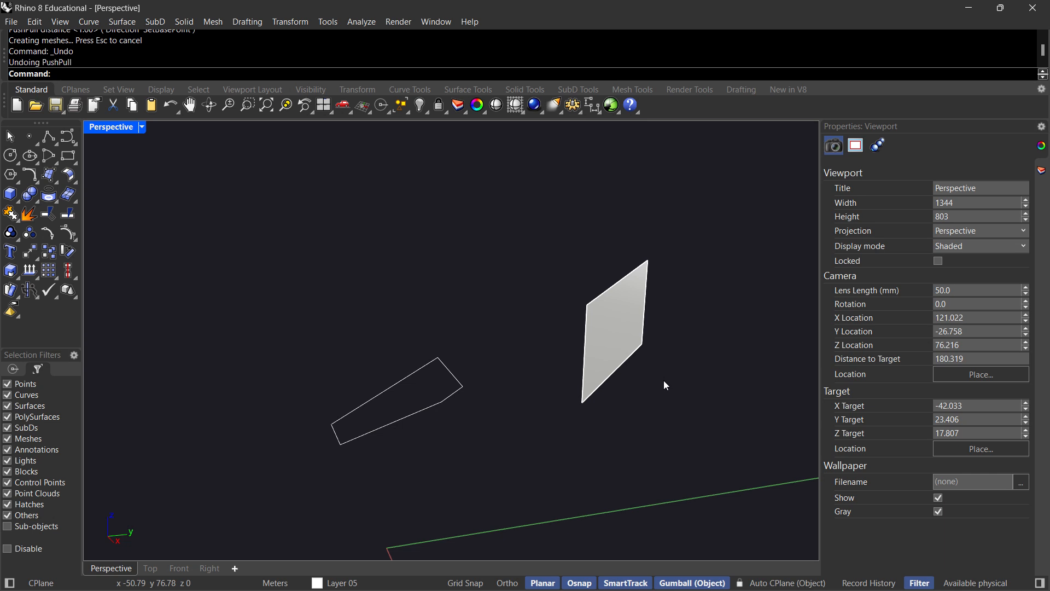
Extrude the vertical surface horizontally by eye into a solid box with ExtrudeSrf.
text(Ex)
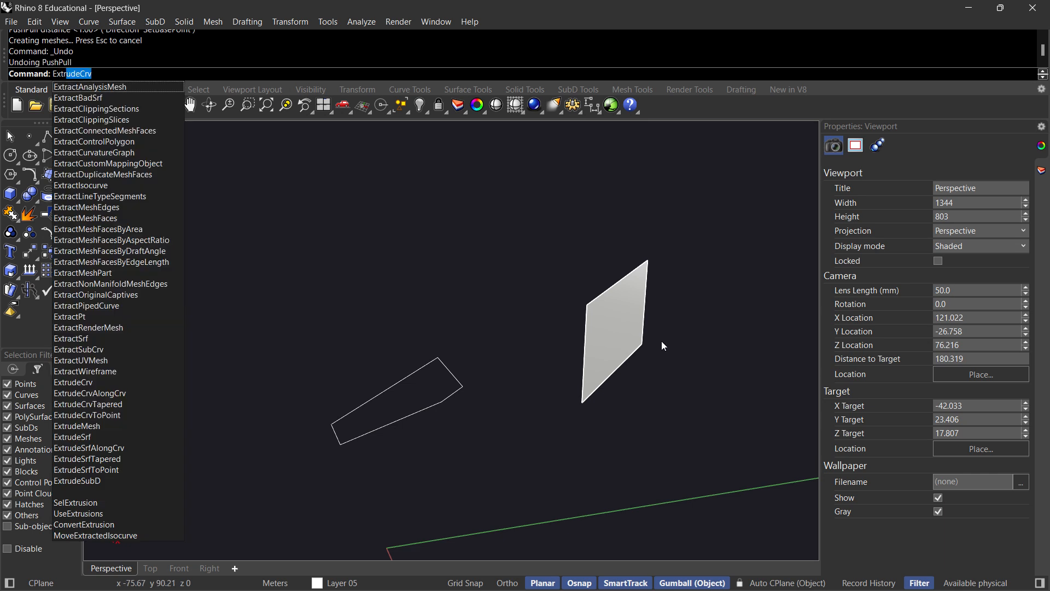
text(tr)
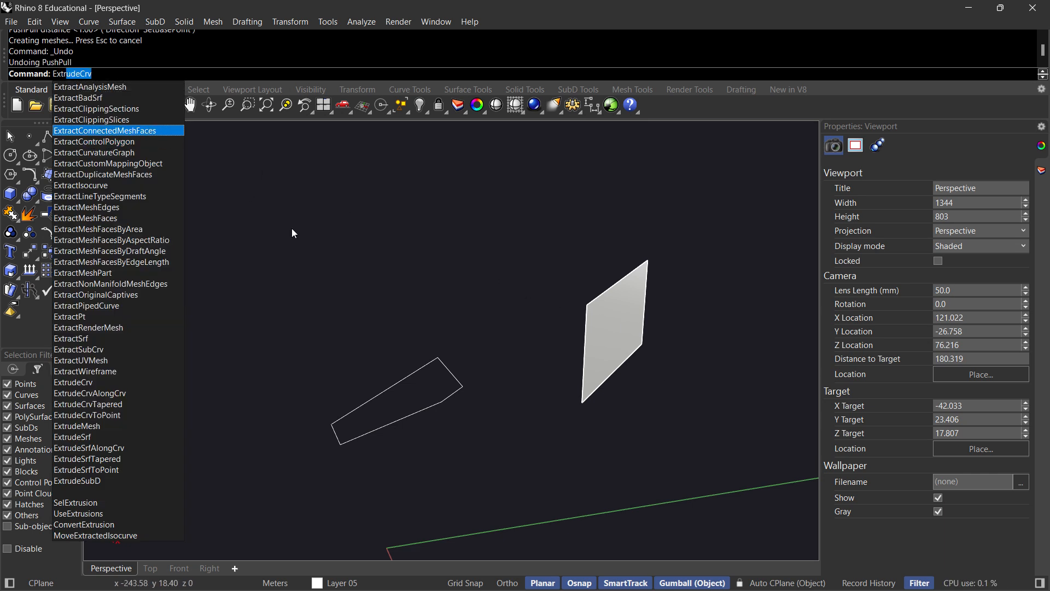
text(ude)
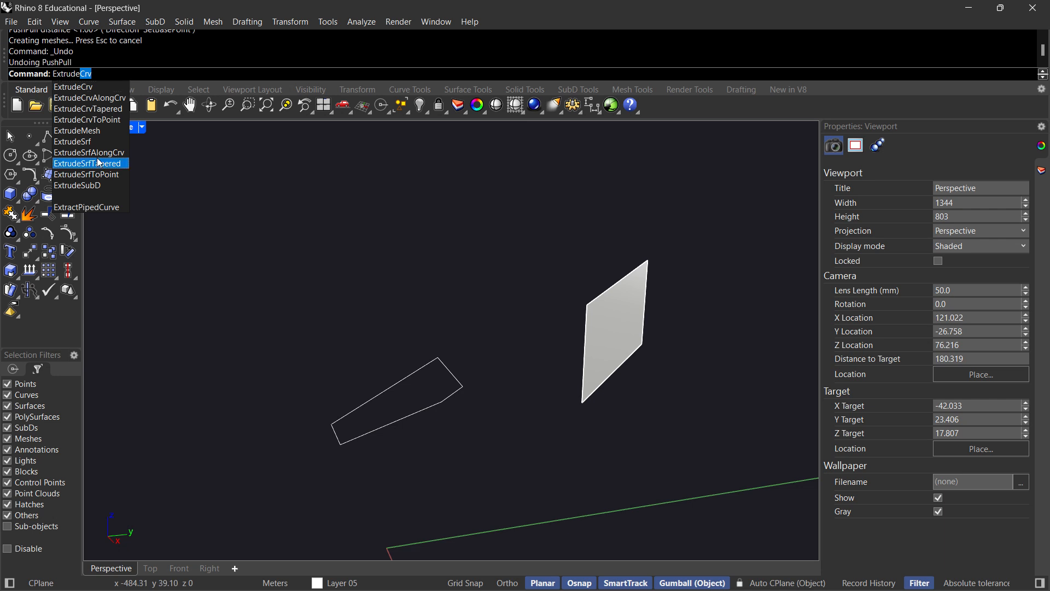
click(96, 141)
click(619, 320)
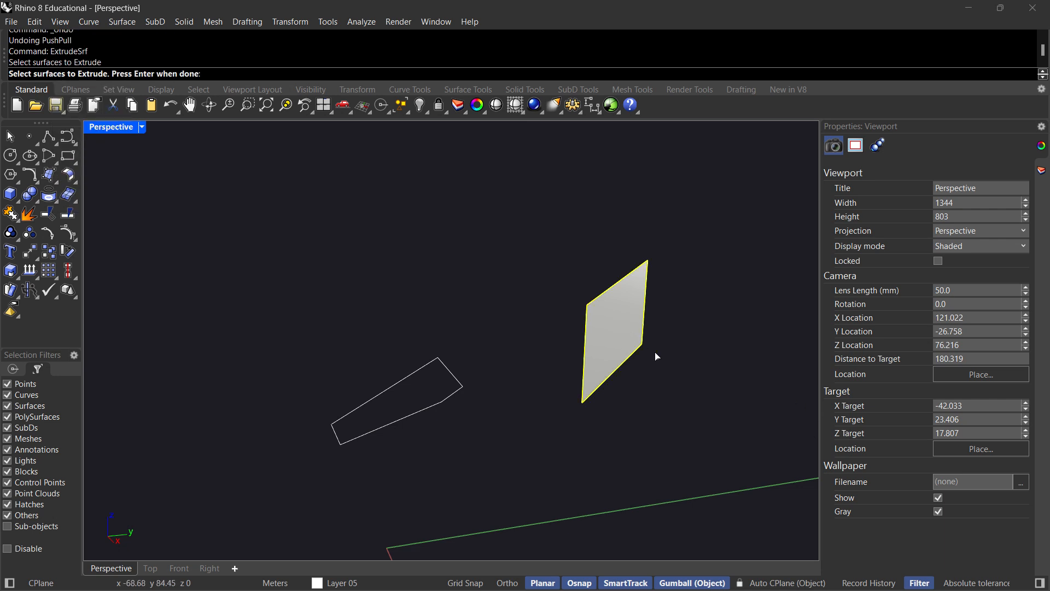
key(Return)
click(758, 388)
right_drag(760, 390, 632, 375)
Delete the extruded box and the vertical surface behind it, keeping only the closed curve.
click(611, 315)
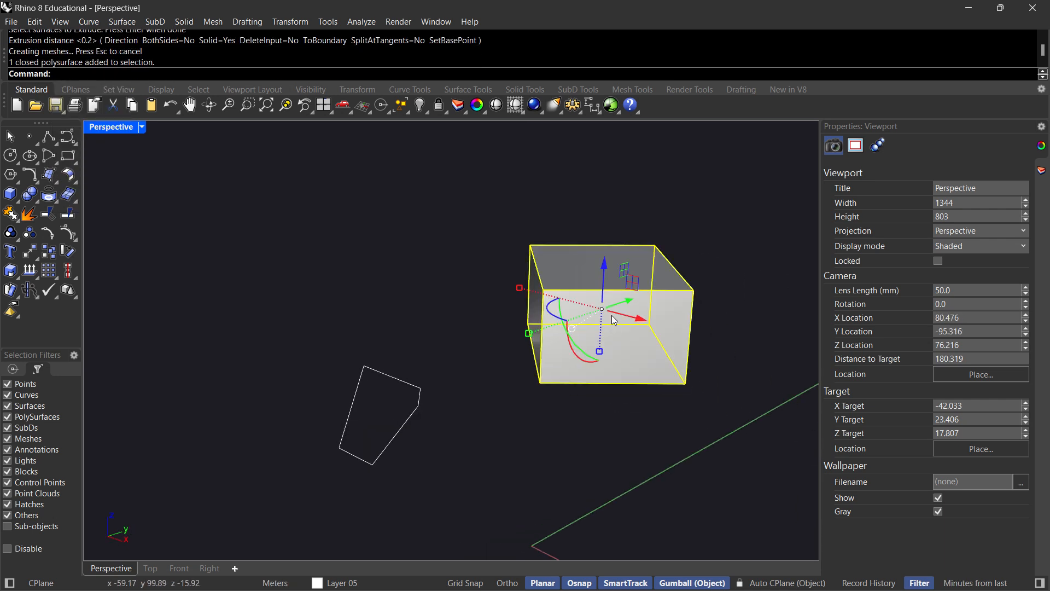
key(Delete)
click(527, 313)
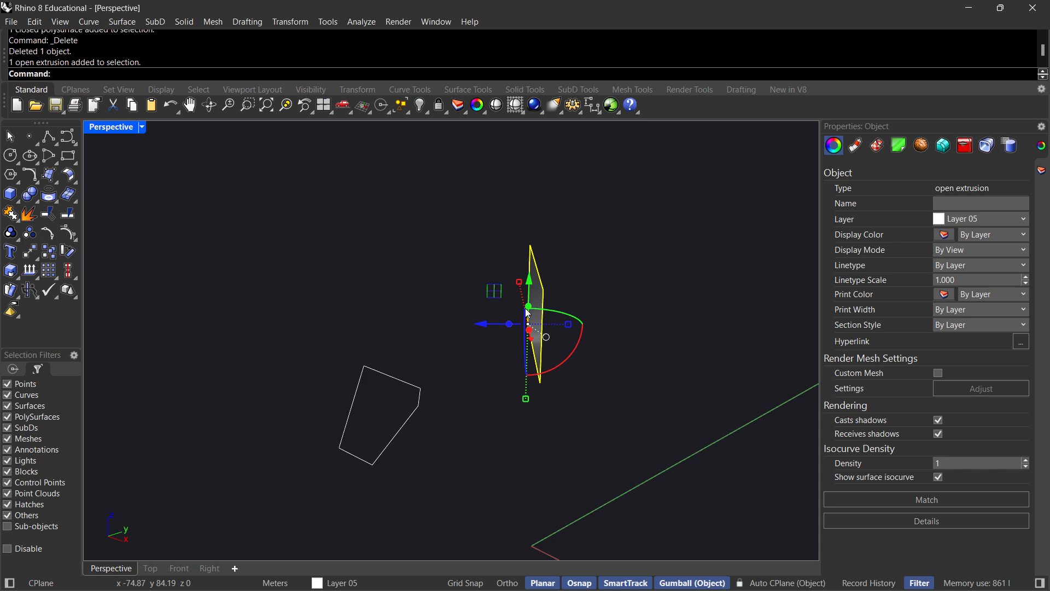
key(Escape)
Extrude the closed curve 3 m upward into a solid slab with the gumball.
right_drag(422, 513, 385, 438)
click(403, 442)
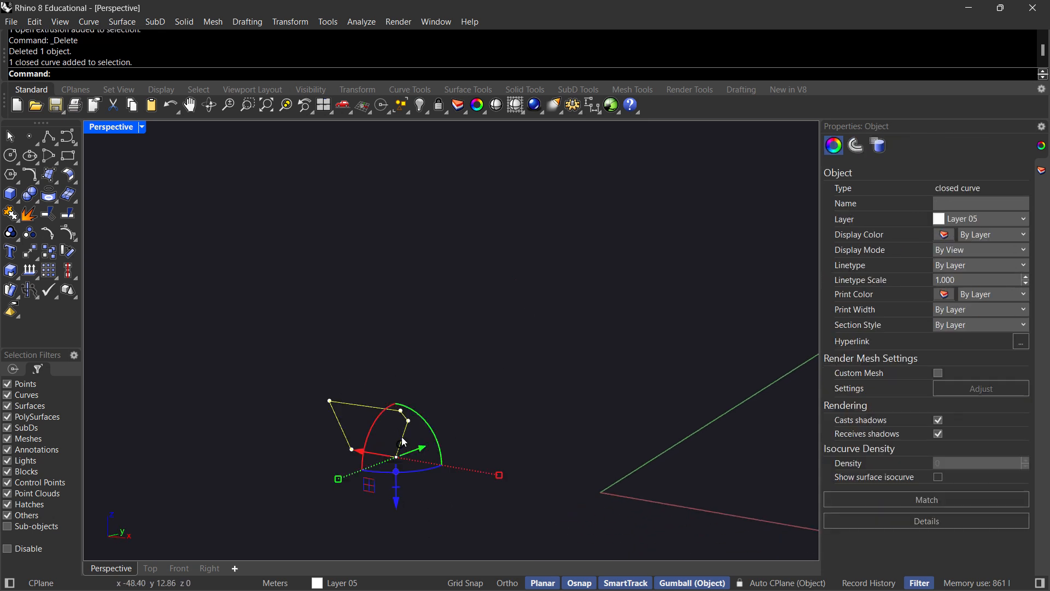
text(eCrv)
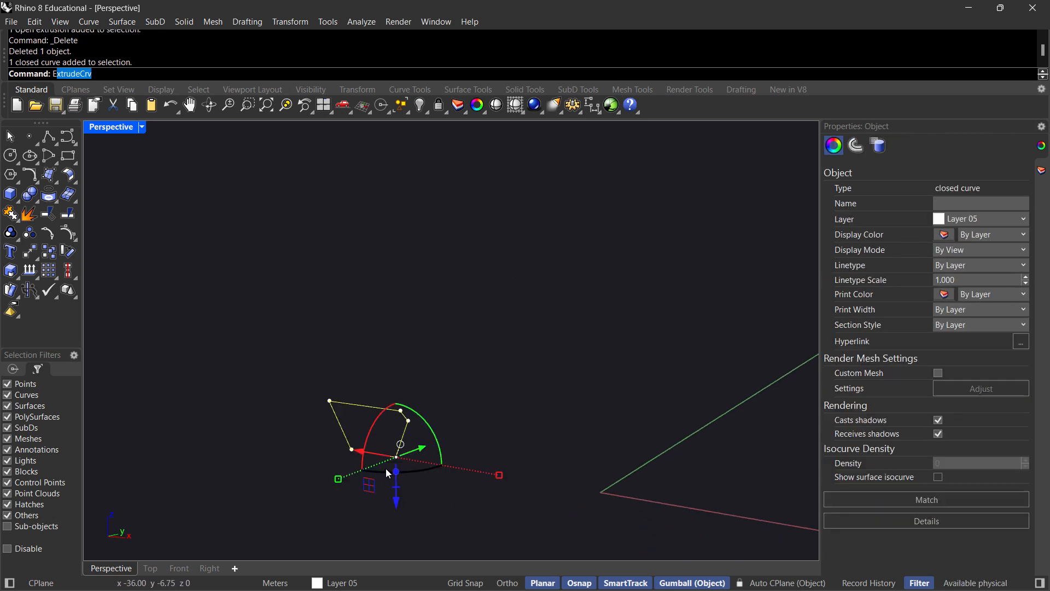
click(397, 472)
click(398, 472)
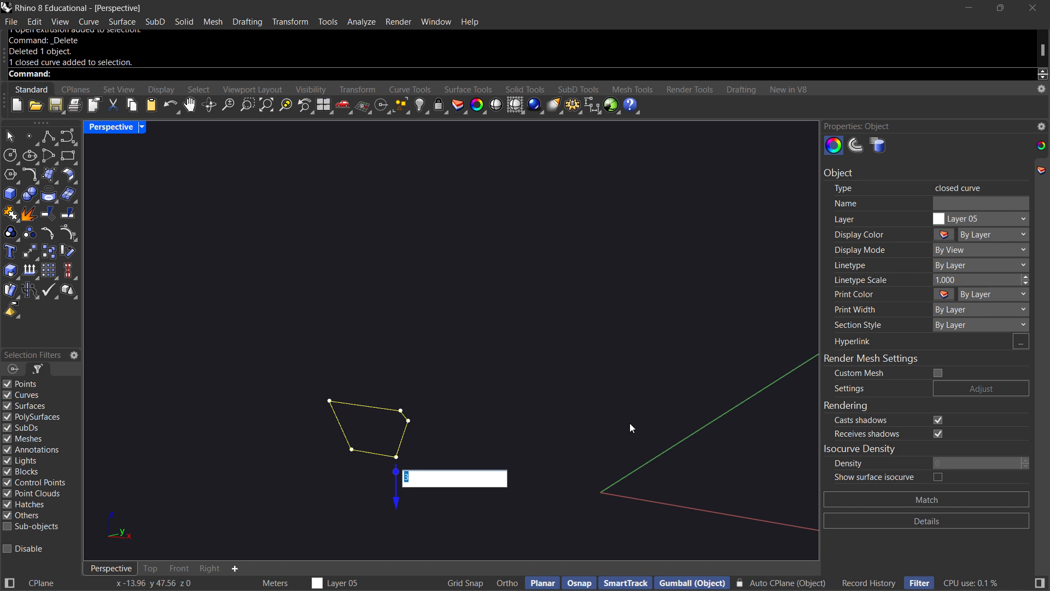
text(-42.03)
key(Return)
click(629, 396)
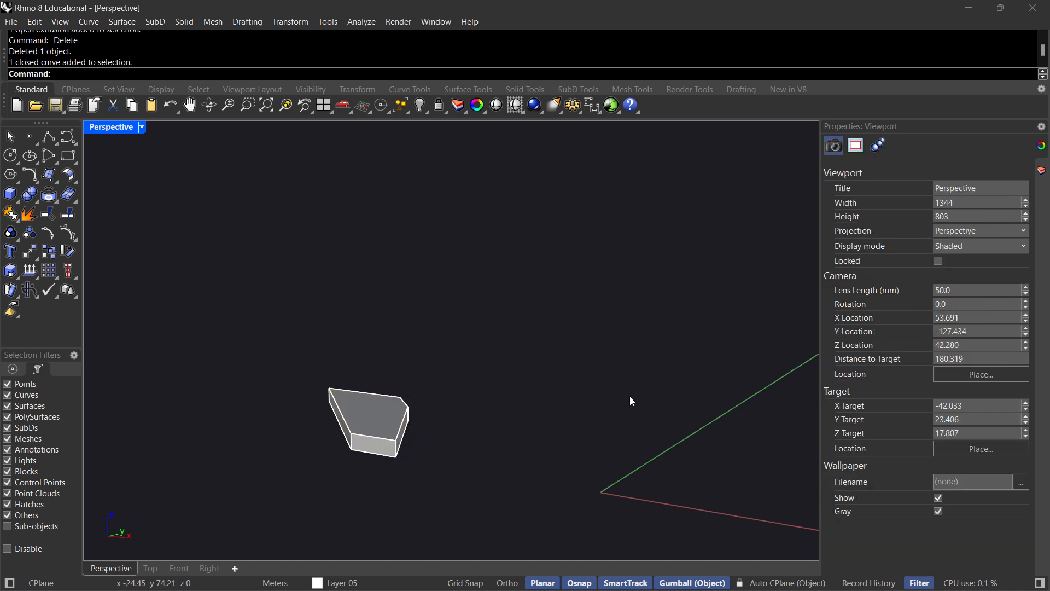
Array the slab with 1 item in the X and Y directions and 20 in the Z direction.
scroll(366, 421, up, 2)
right_drag(384, 430, 420, 420)
click(404, 425)
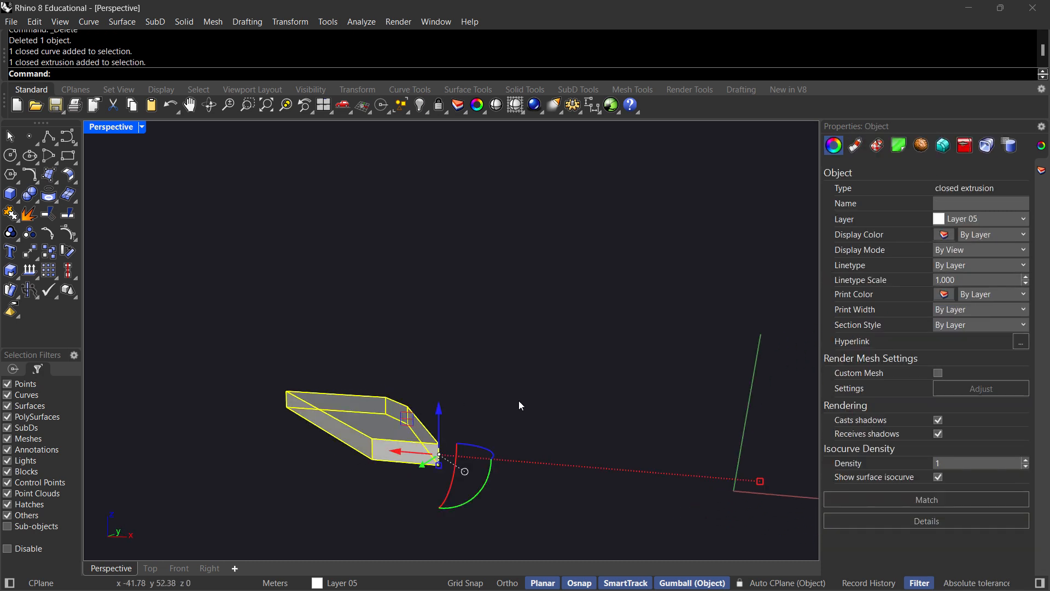
right_drag(531, 397, 515, 401)
text(ArrayPolar)
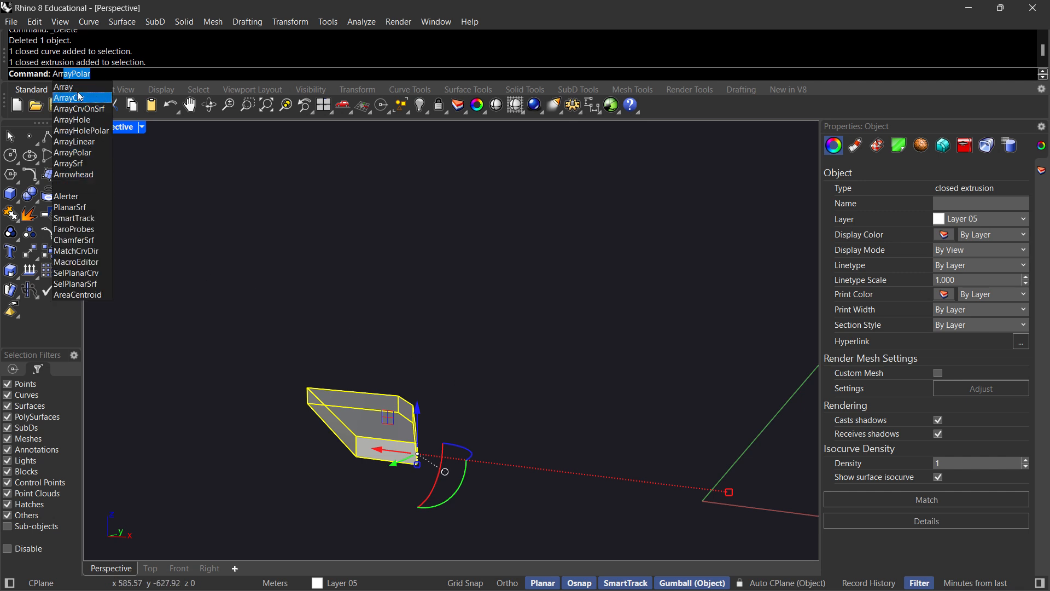
click(77, 86)
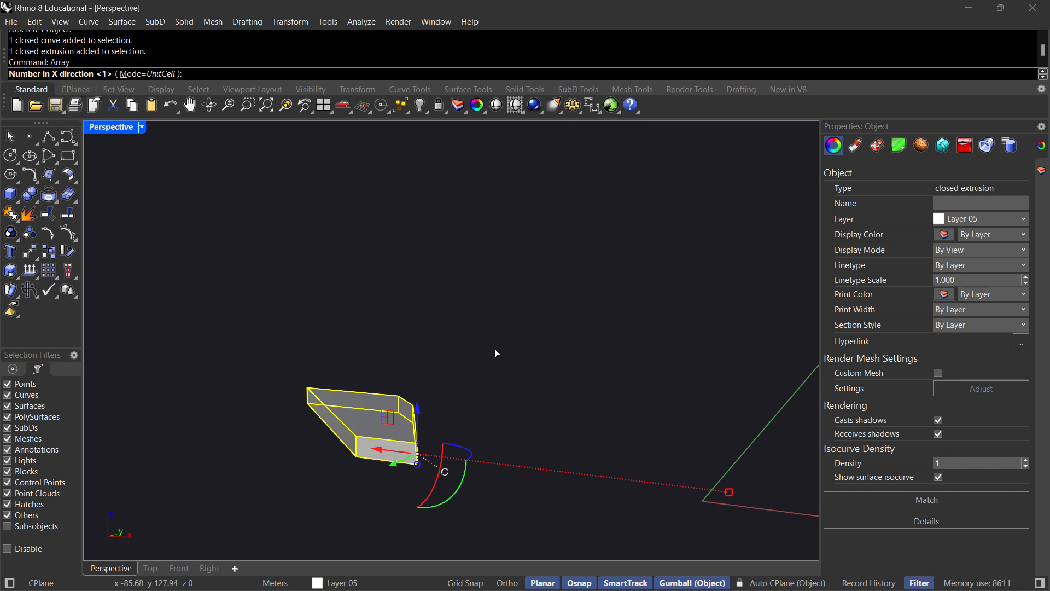
right_drag(495, 351, 476, 381)
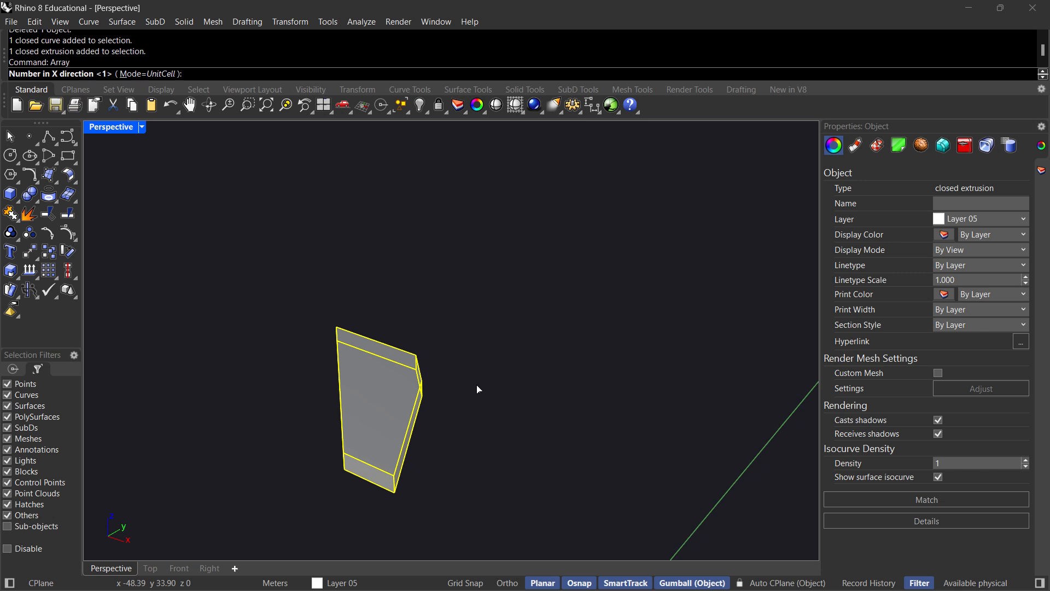
key(Return)
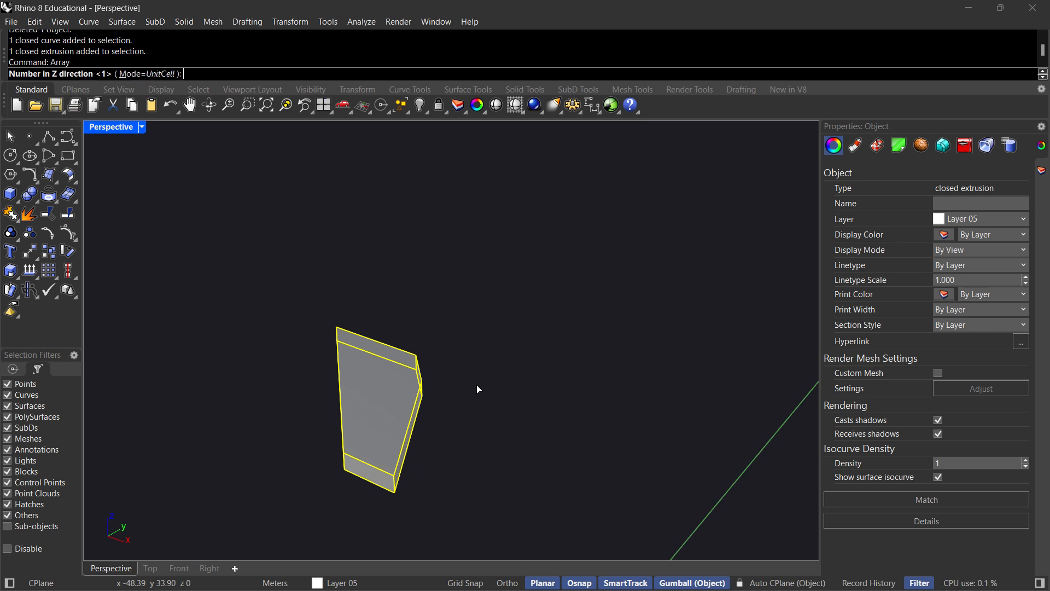
text(190)
key(BackSpace)
text(20)
key(Return)
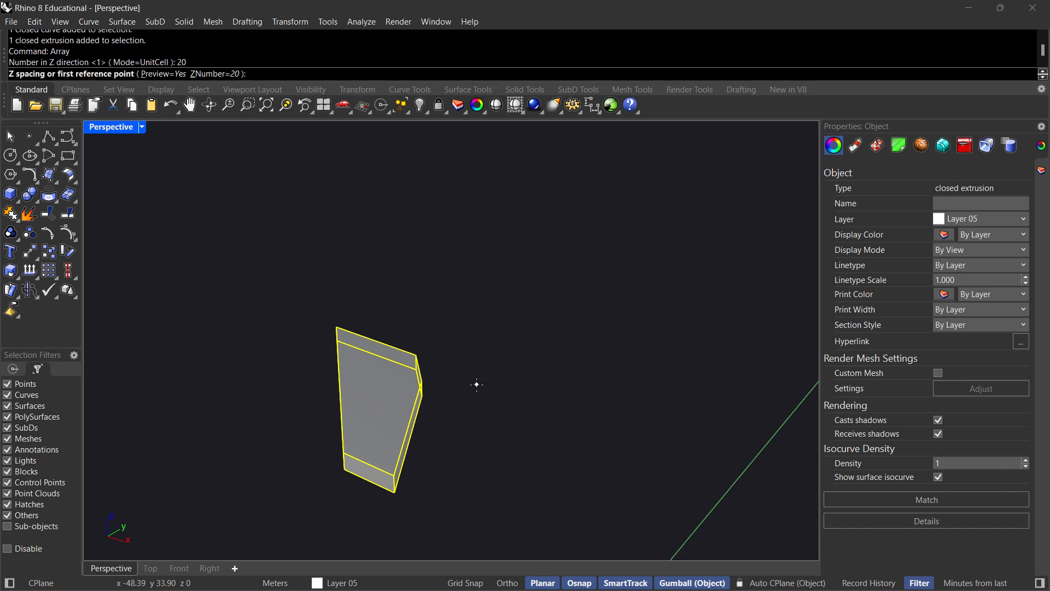
Set the array's Z spacing to 3 m from the slab's lower corner to the corner above it, and accept the array.
right_drag(415, 504, 425, 480)
click(418, 479)
scroll(419, 480, up, 3)
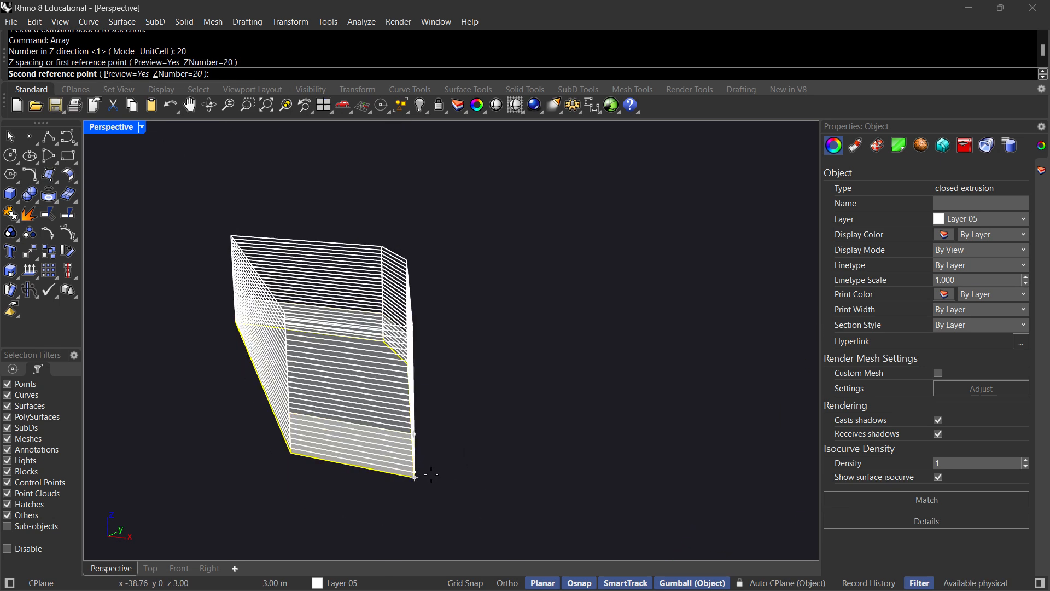
click(414, 435)
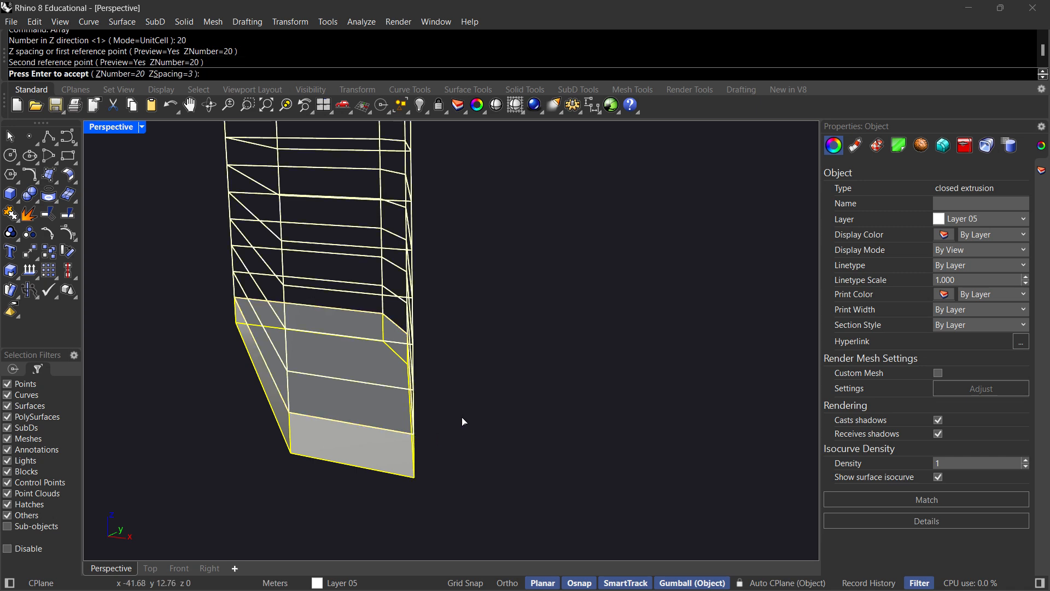
scroll(517, 405, down, 2)
key(Return)
scroll(510, 399, down, 8)
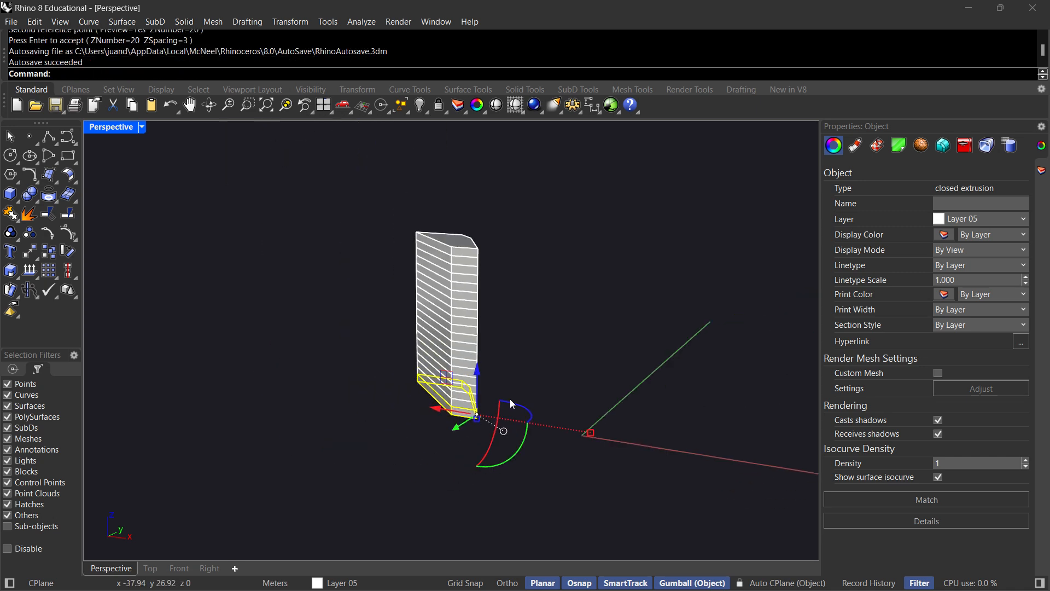
click(445, 473)
right_drag(445, 473, 465, 282)
scroll(432, 312, up, 5)
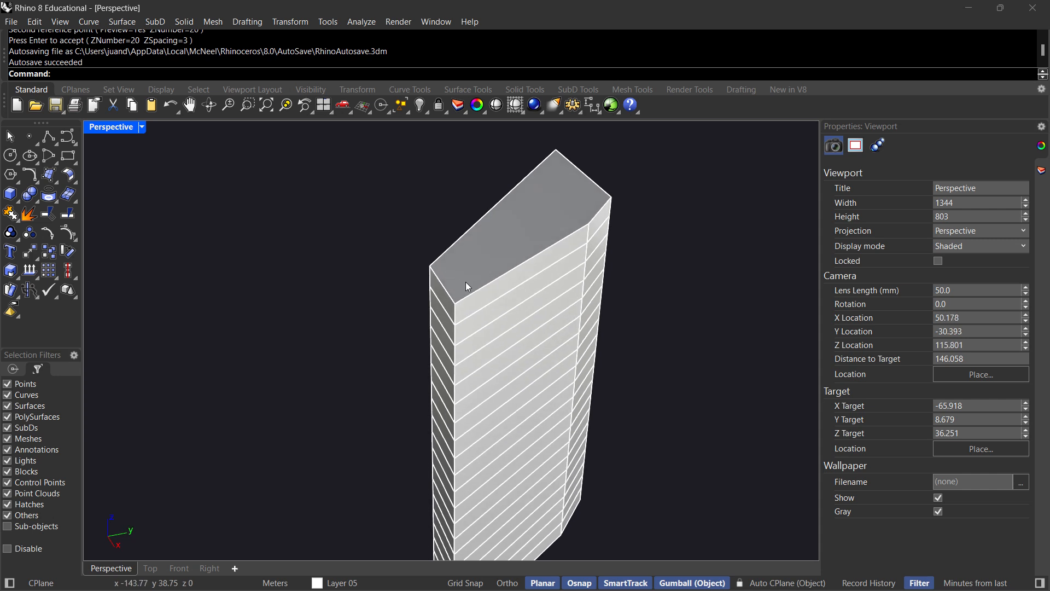
click(465, 287)
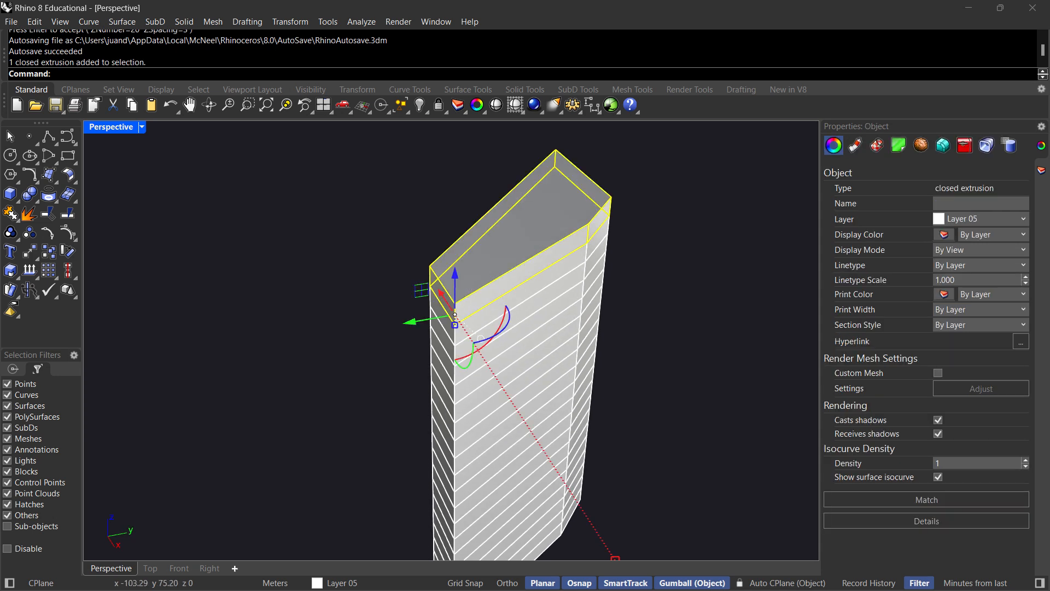
text(push)
key(Return)
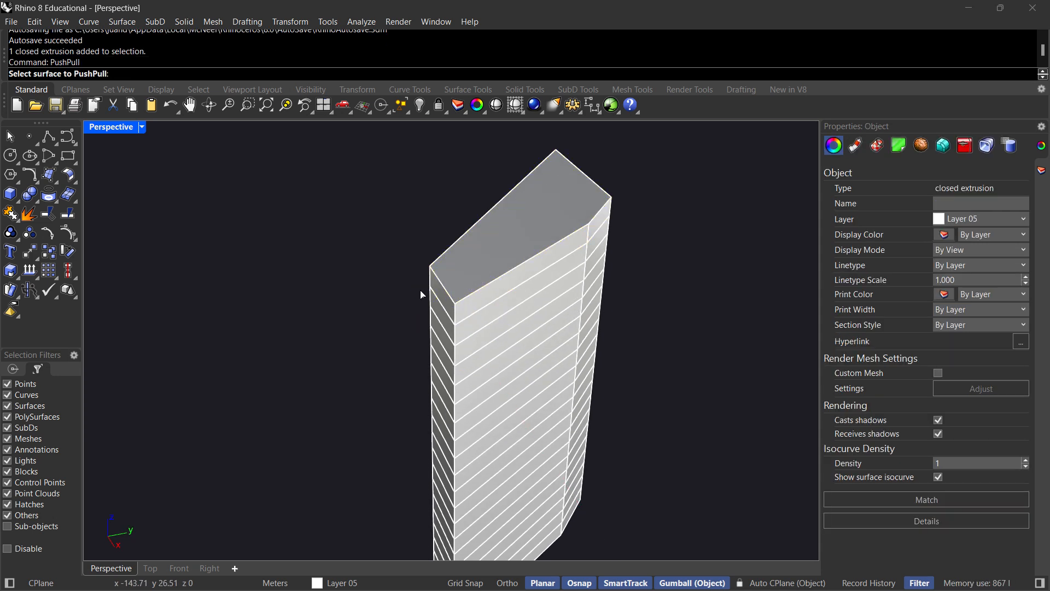
click(441, 294)
click(481, 321)
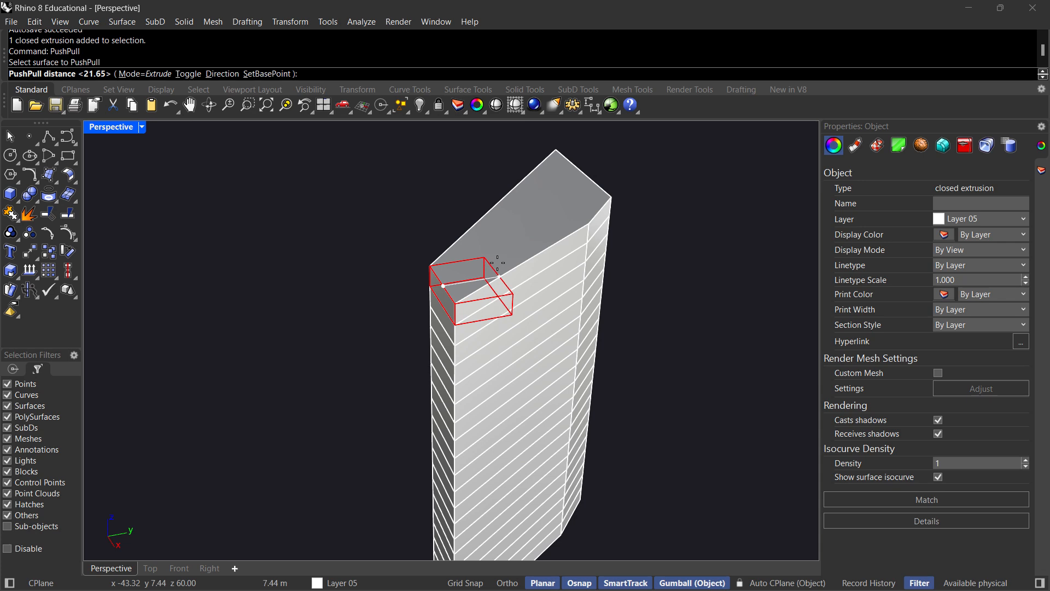
key(Escape)
key(Return)
key(Escape)
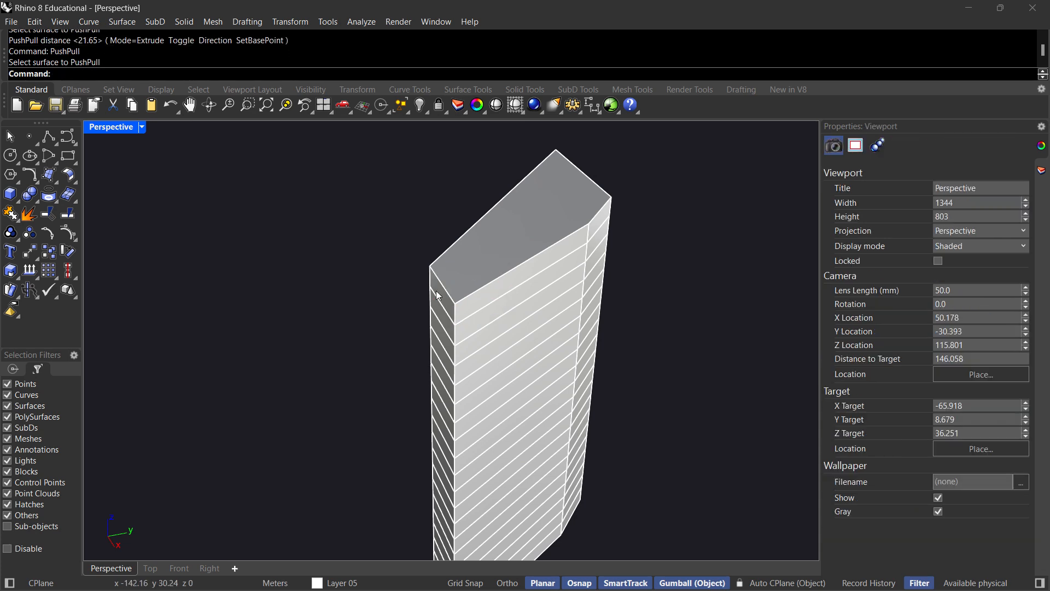
Push the narrow end face of the tower's top slab inward by eye with PushPull.
key(Return)
click(437, 290)
click(529, 311)
Push the long side face of the second slab from the top inward by eye with PushPull.
mouse_move(466, 298)
right_down()
mouse_move(529, 283)
mouse_move(463, 257)
mouse_move(322, 253)
mouse_move(298, 263)
mouse_move(375, 202)
mouse_move(383, 260)
mouse_move(441, 261)
mouse_move(462, 287)
right_up()
scroll(383, 259, down, 8)
scroll(477, 279, up, 12)
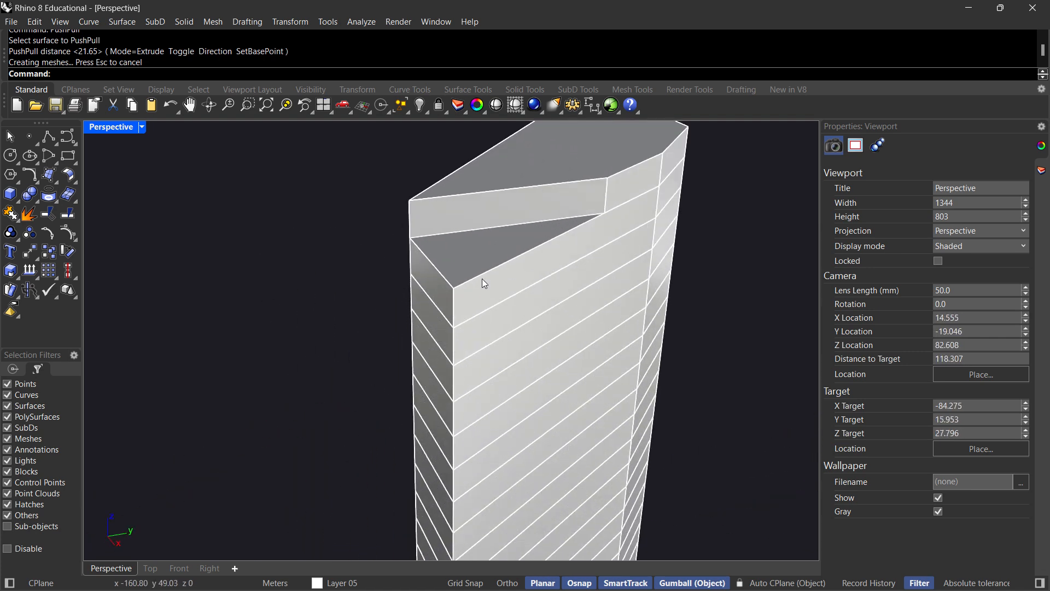
key(Return)
click(523, 273)
click(389, 232)
right_drag(533, 274, 439, 276)
scroll(552, 281, down, 6)
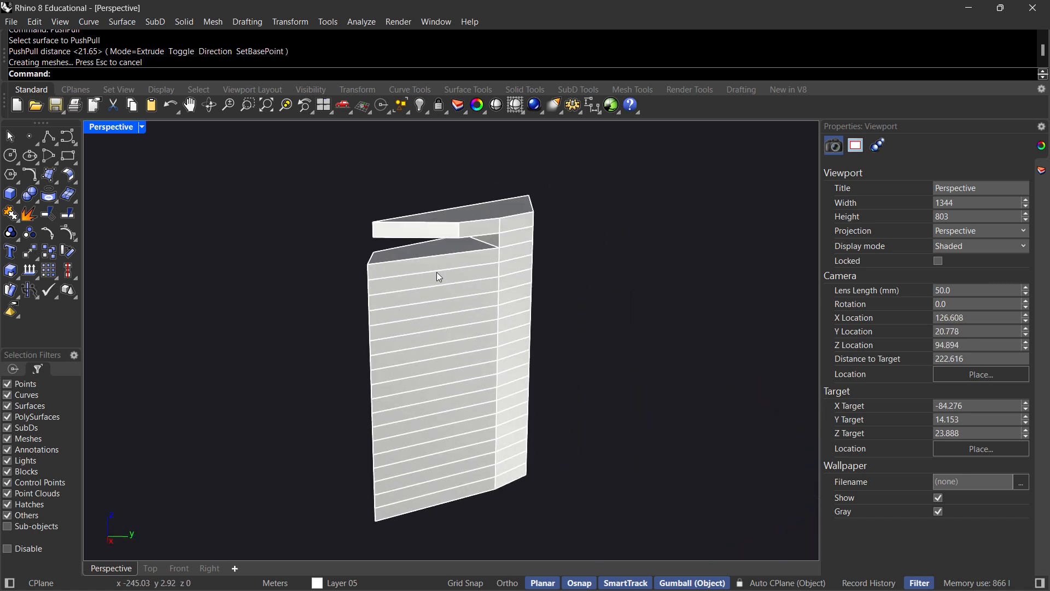